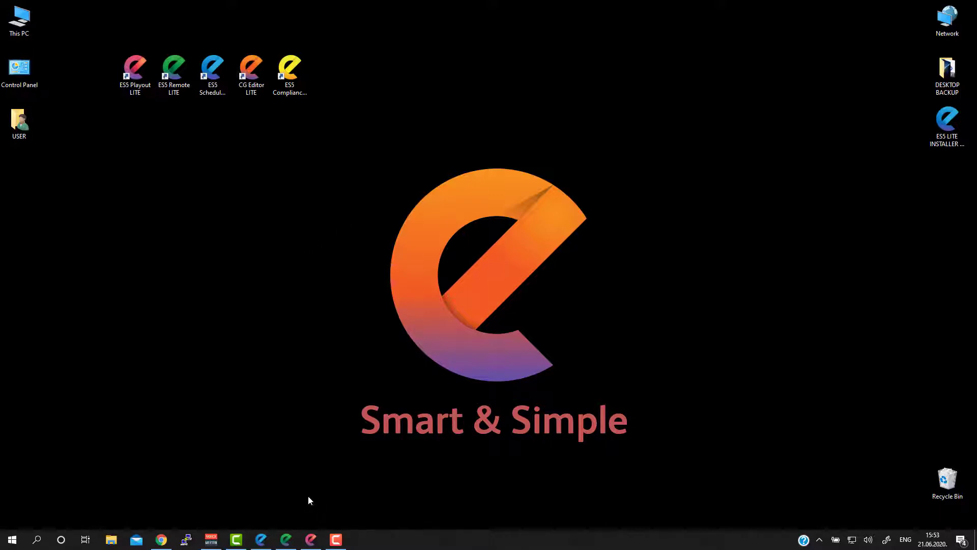
Bring up the ELite Remote Control window from the green ES5 Remote taskbar icon
click(286, 541)
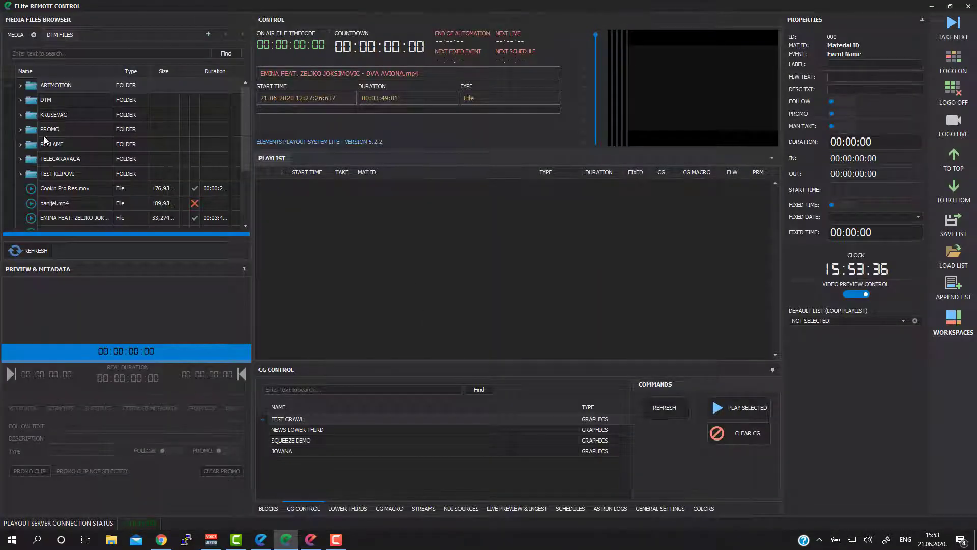
Add the R_AIK_BANKA_NEDELJA_STEDNJE_15_SEC.mxf commercial from REKLAME to the Remote Control playlist
click(20, 145)
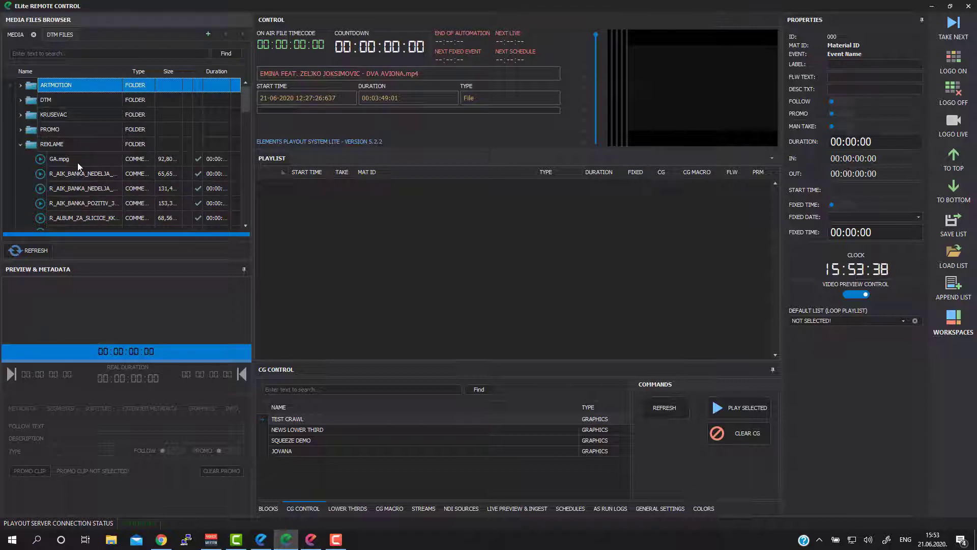
click(87, 173)
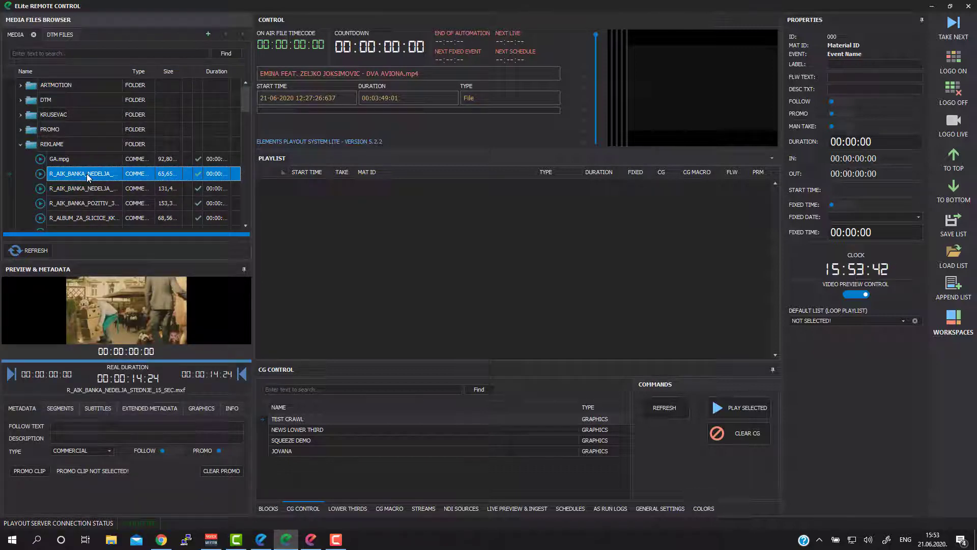
drag(80, 177, 421, 223)
Take the AIK Banka commercial to air, then switch to ELite Scheduler
click(953, 36)
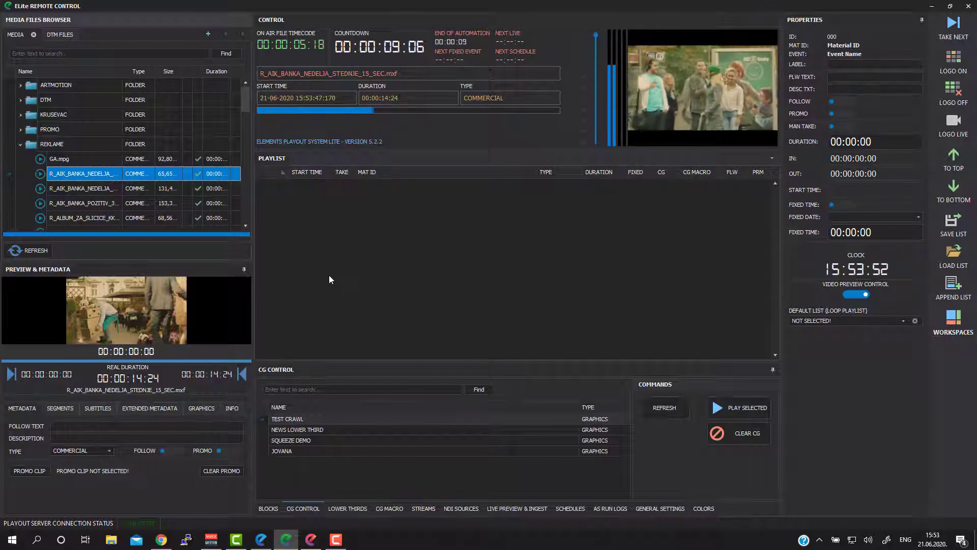
click(932, 7)
click(262, 540)
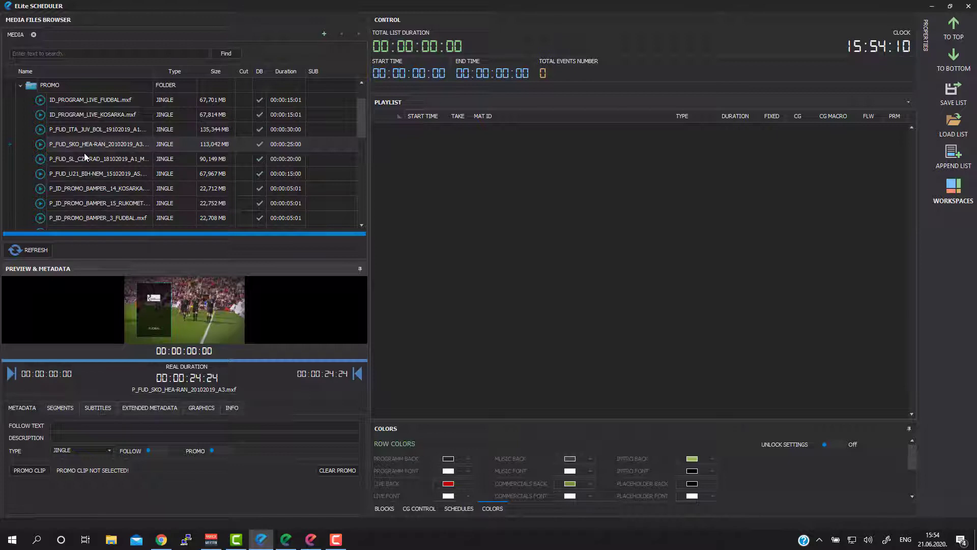
Add five PROMO jingles to the Scheduler playlist
scroll(107, 151, up, 1)
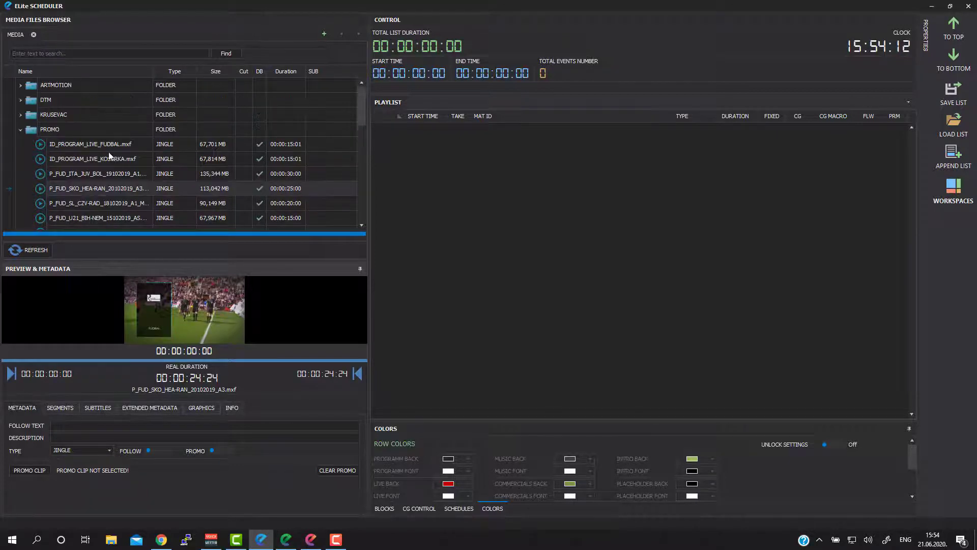
scroll(112, 158, down, 1)
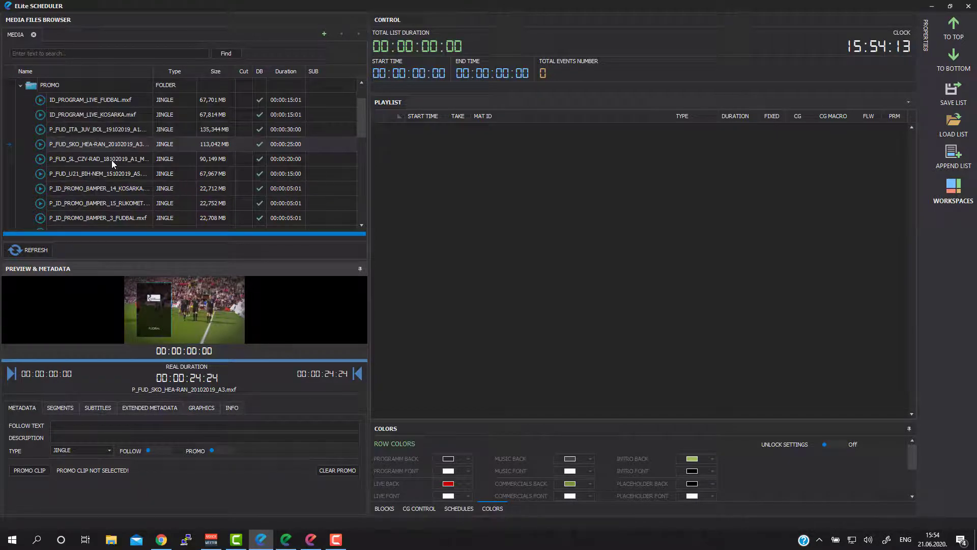
click(110, 130)
shift+click(110, 192)
drag(111, 192, 456, 202)
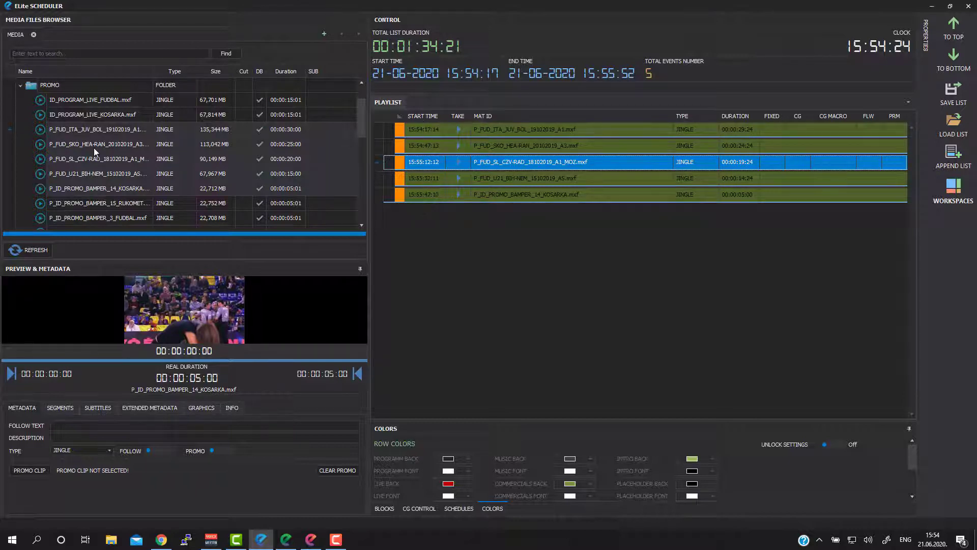
Append Night_Guard_E02.ts from the ARTMOTION folder to the playlist
scroll(95, 146, up, 1)
click(21, 87)
drag(82, 114, 569, 253)
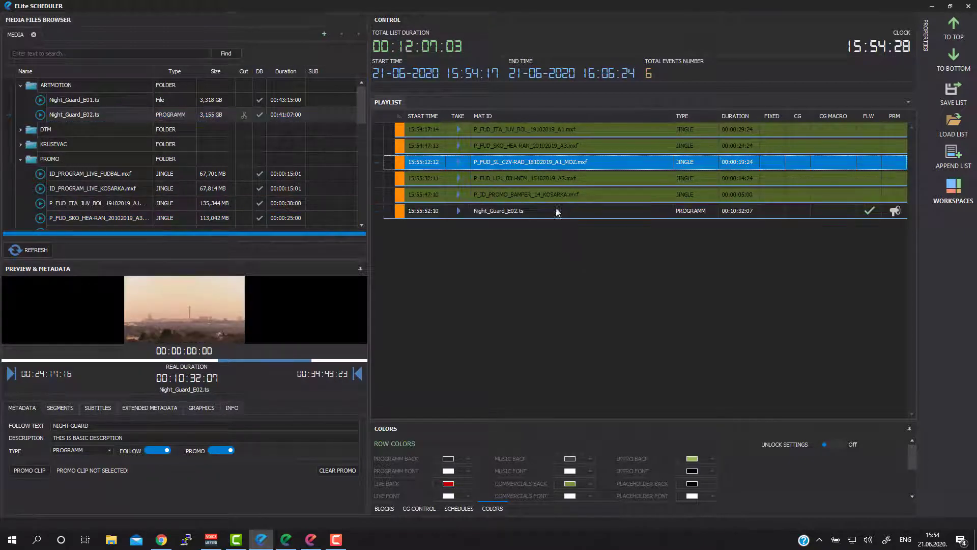
Append three REKLAME commercials at the end of the playlist
scroll(168, 190, down, 5)
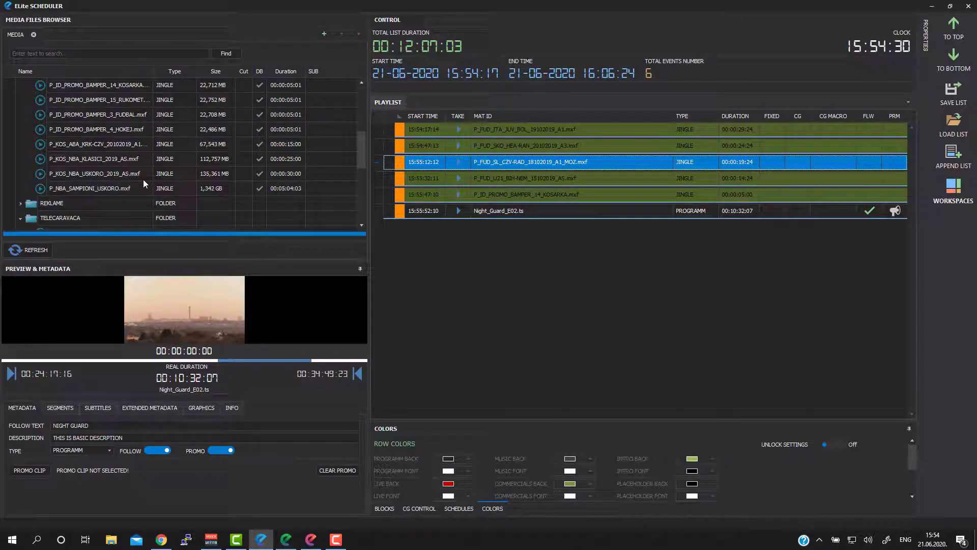
scroll(98, 182, down, 1)
double_click(134, 160)
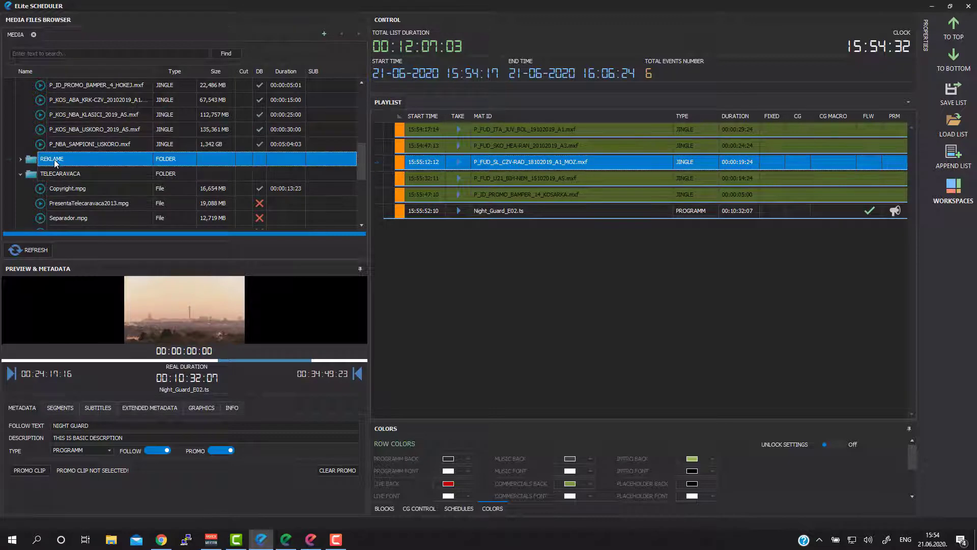
scroll(134, 160, down, 1)
click(123, 155)
shift+click(122, 189)
drag(122, 188, 603, 277)
click(569, 248)
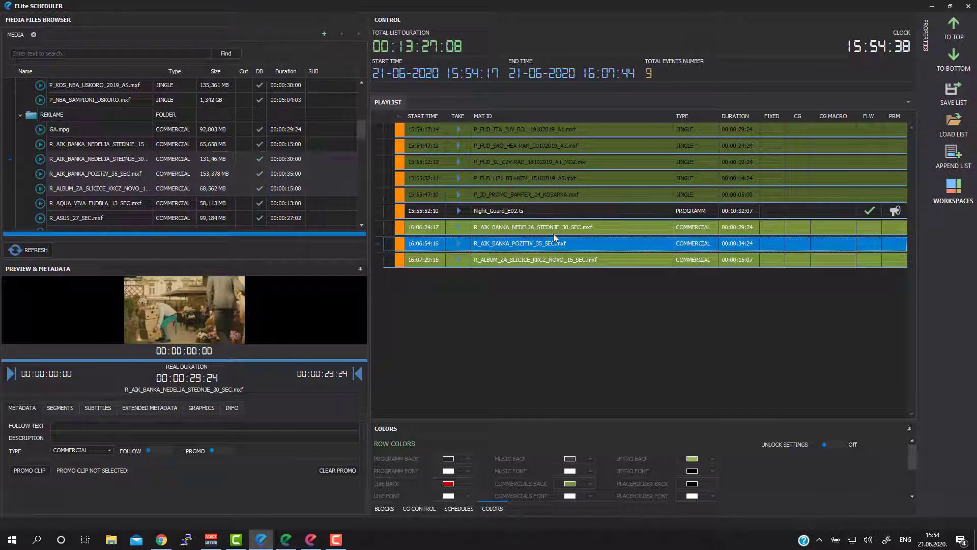
click(503, 164)
Insert a GRAPHICS START TEMPLATE event using TEST CRAWL after the third jingle
right_click(503, 164)
mouse_move(590, 286)
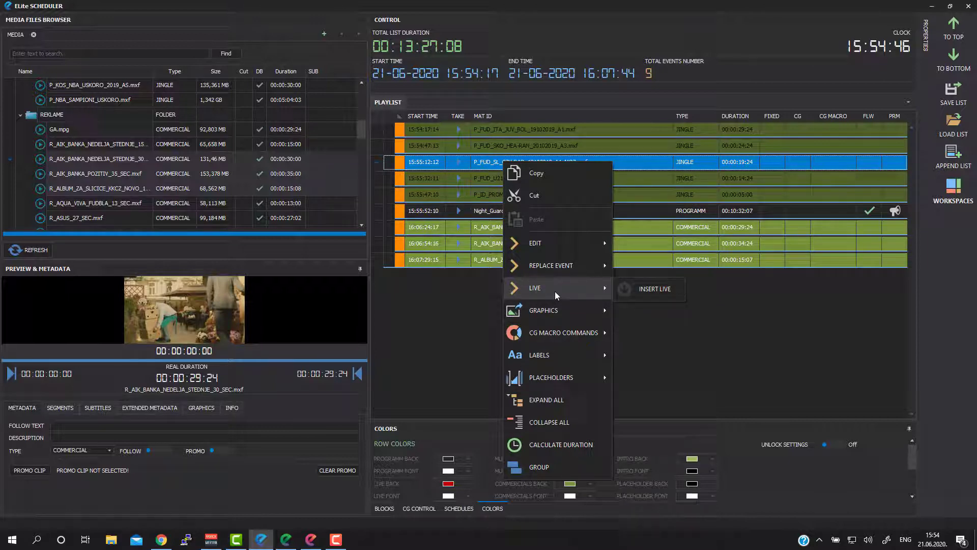
mouse_move(555, 308)
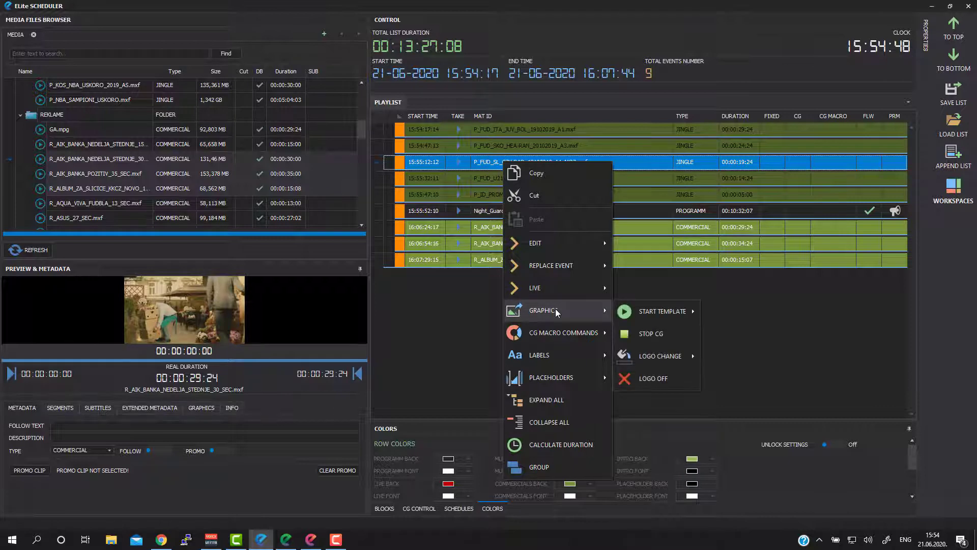
mouse_move(685, 314)
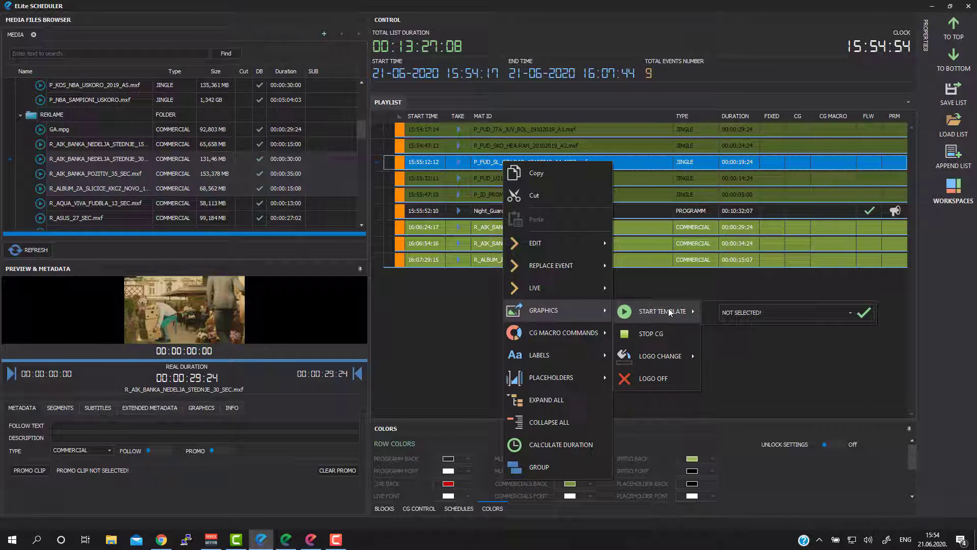
click(782, 312)
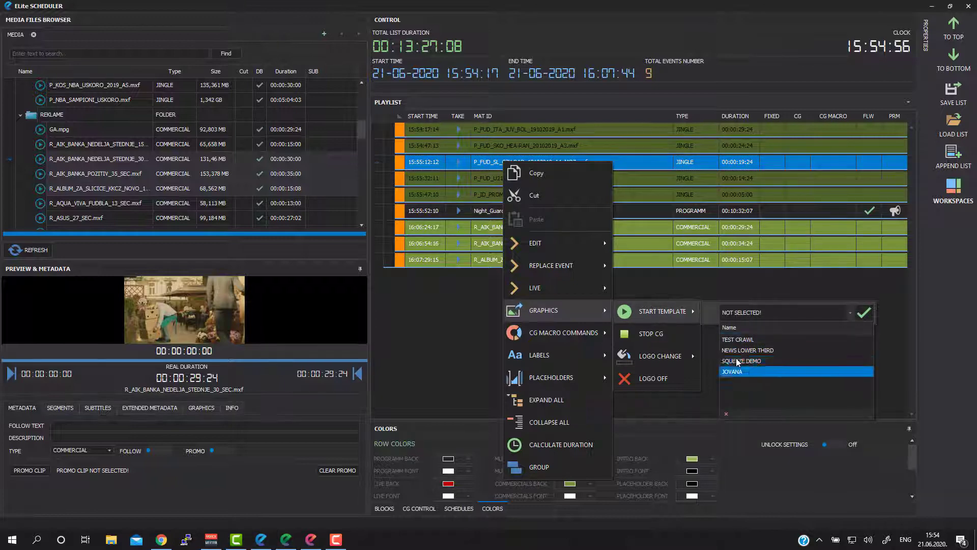
click(744, 340)
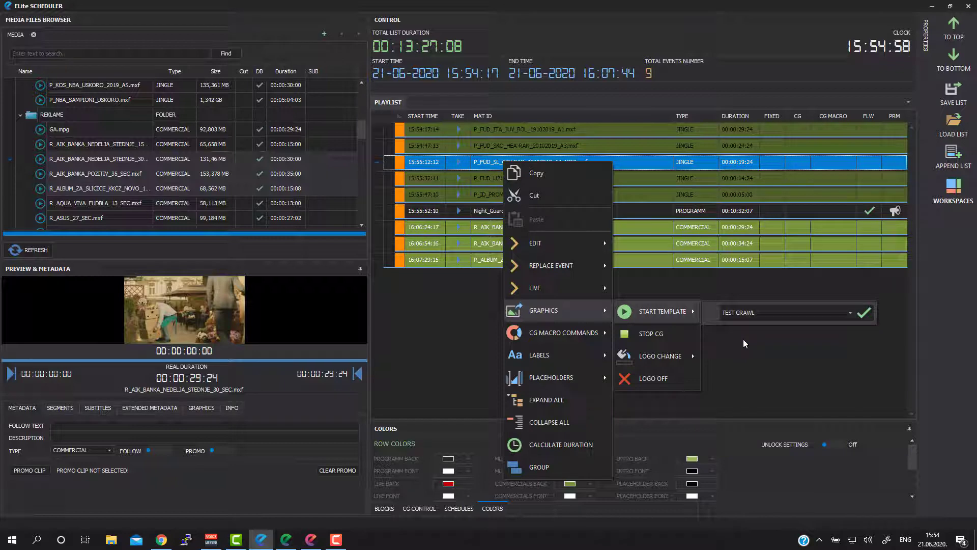
click(861, 313)
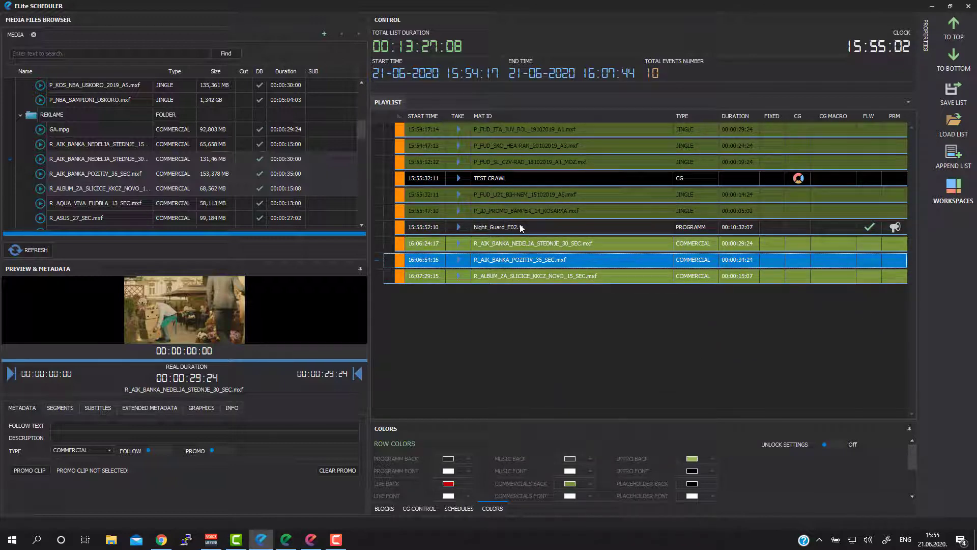
Insert a LABEL TEXT label after the P_JD_PROMO_BAMPER jingle and select the new label row
right_click(499, 209)
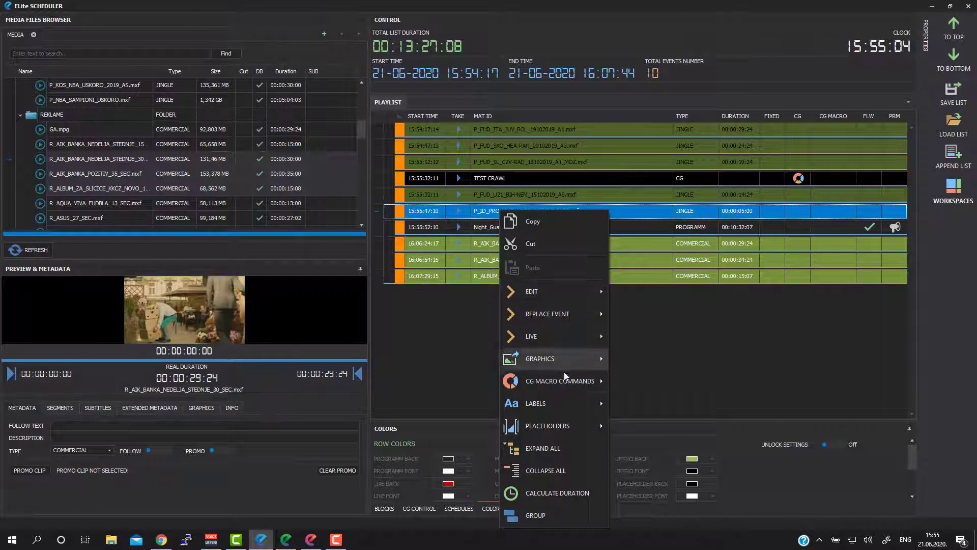
mouse_move(570, 384)
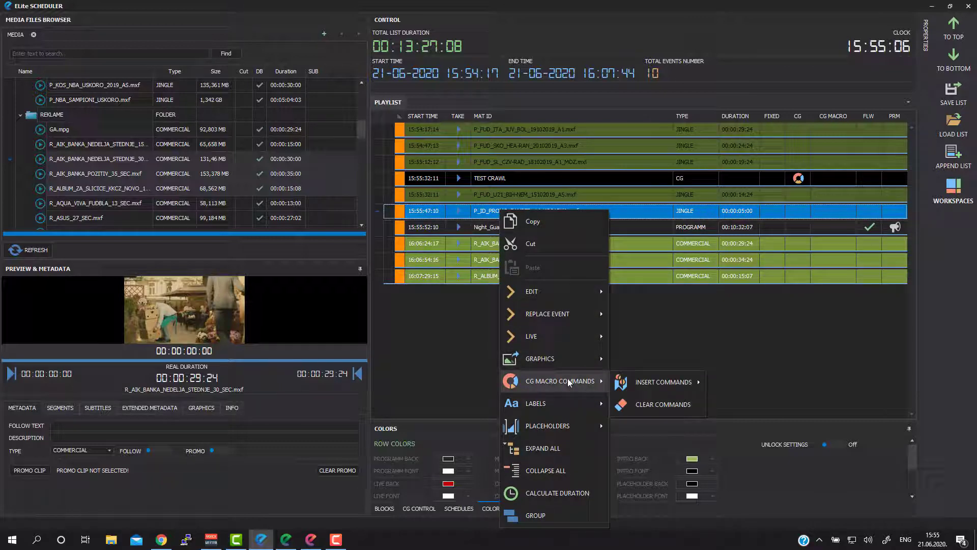
mouse_move(572, 357)
mouse_move(656, 406)
mouse_move(673, 383)
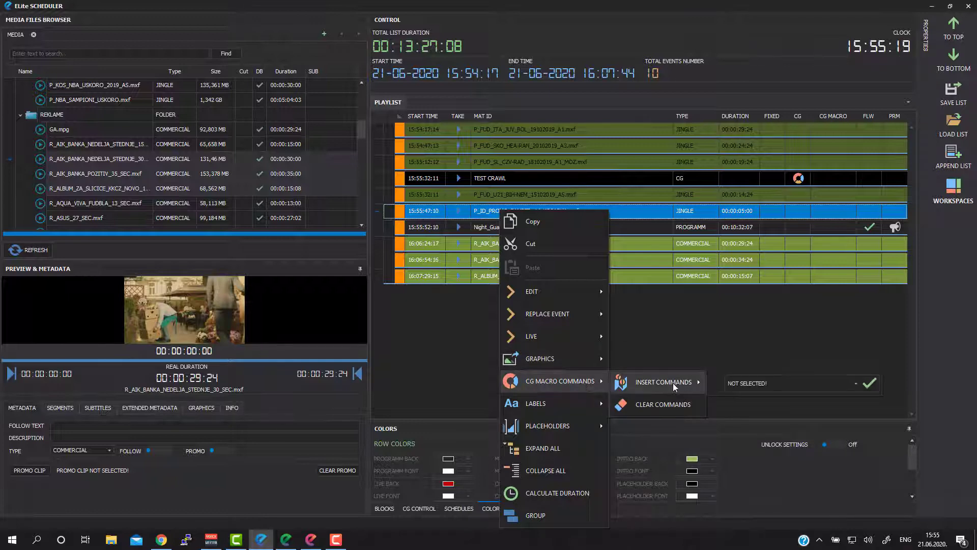
click(776, 383)
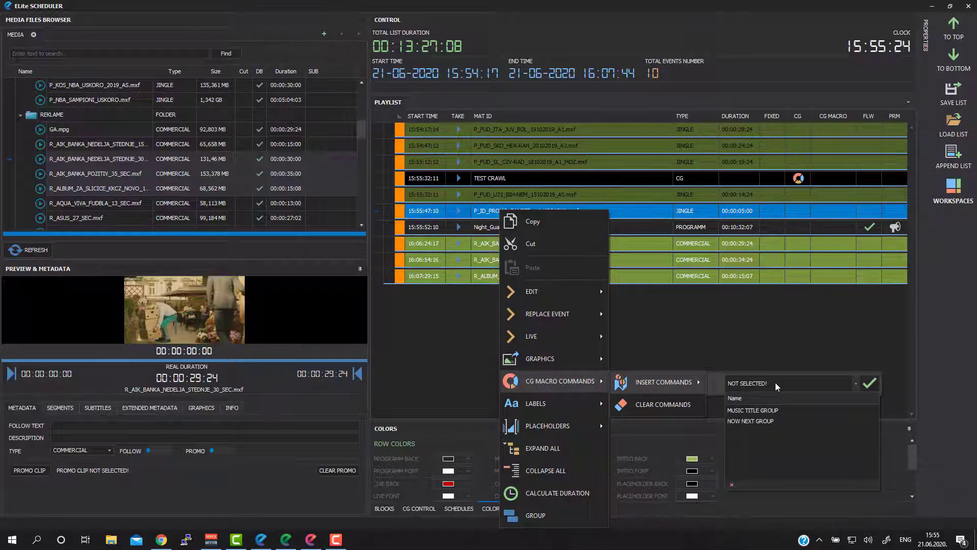
mouse_move(544, 404)
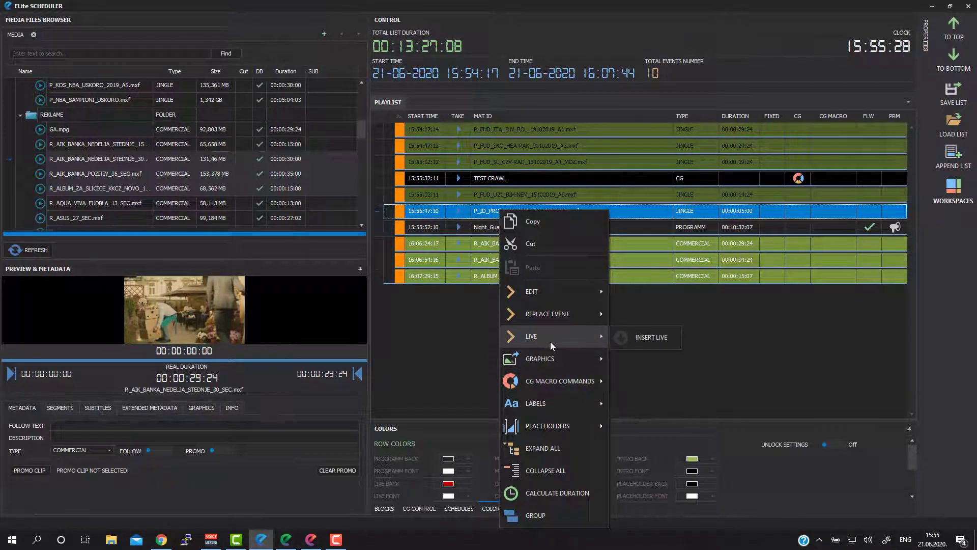
click(642, 404)
click(553, 293)
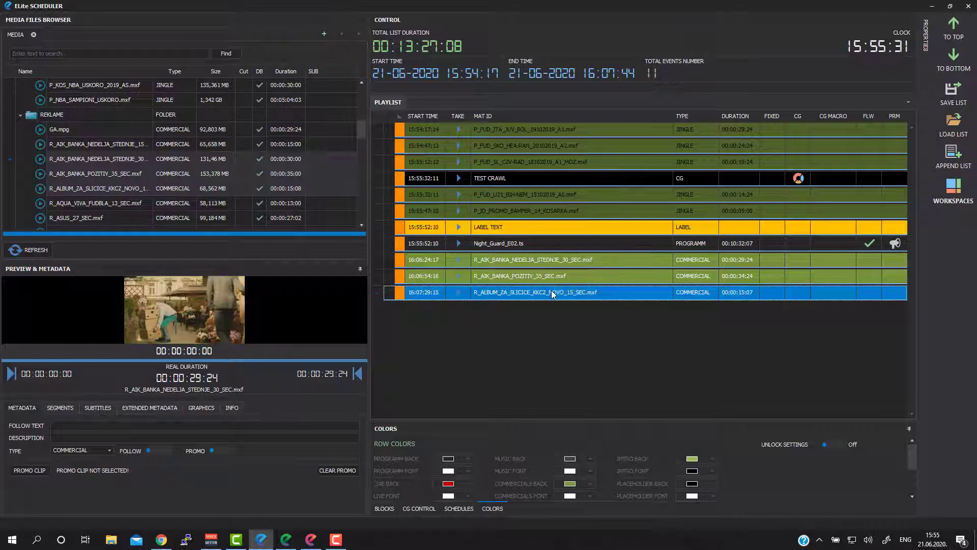
click(518, 231)
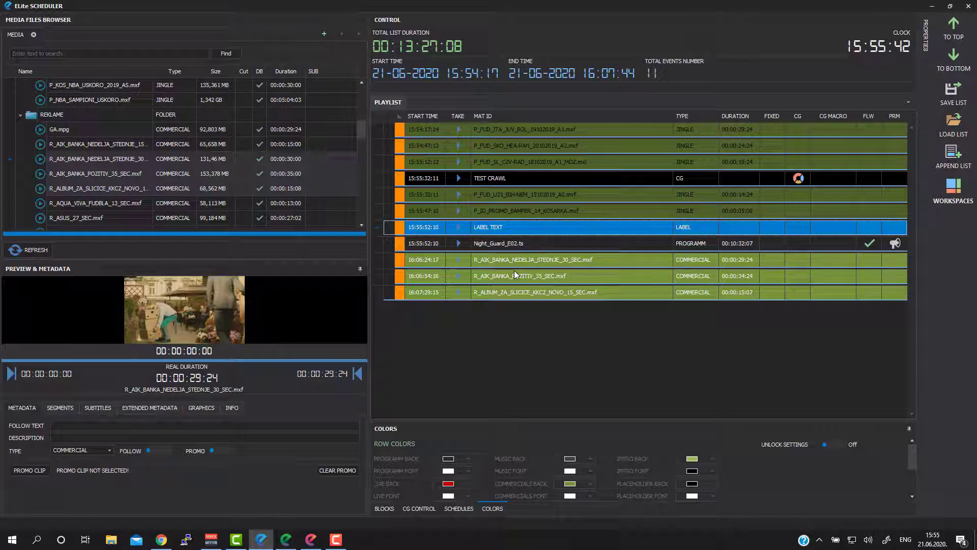
Group the three commercials after Night_Guard_E02.ts into one block and expand it
shift+click(526, 298)
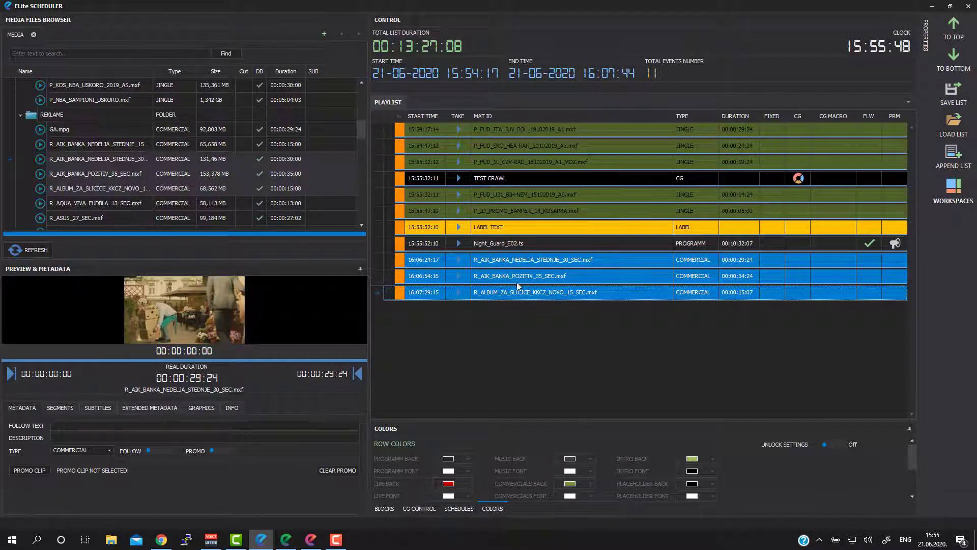
right_click(527, 278)
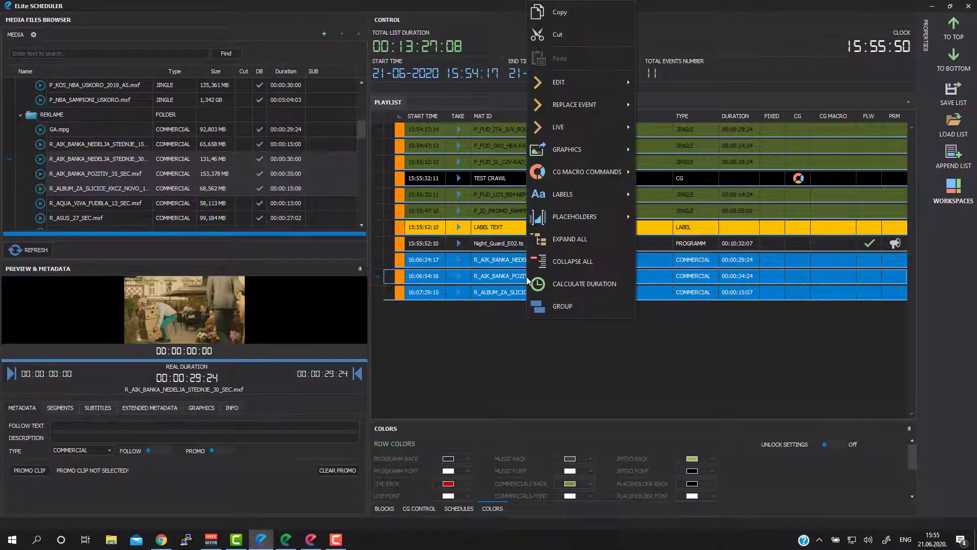
click(571, 310)
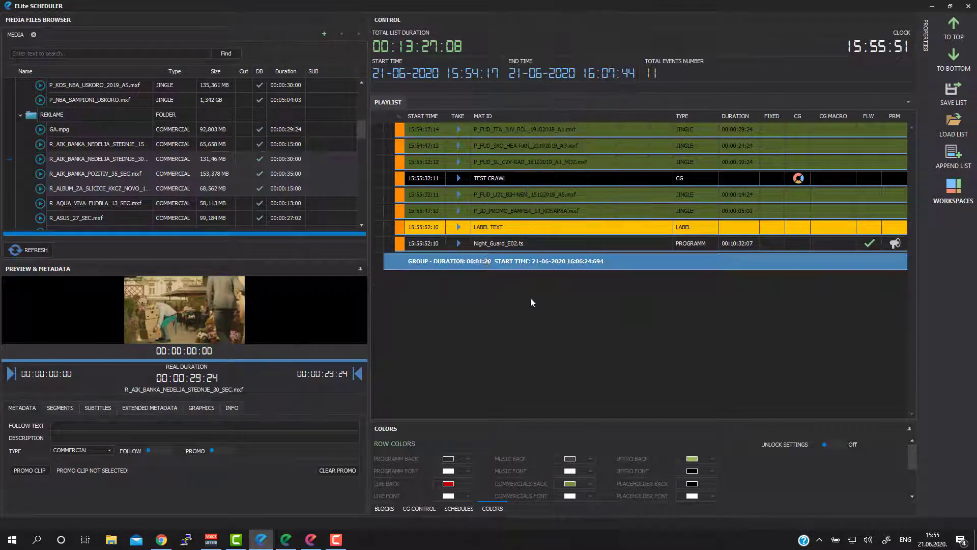
click(393, 261)
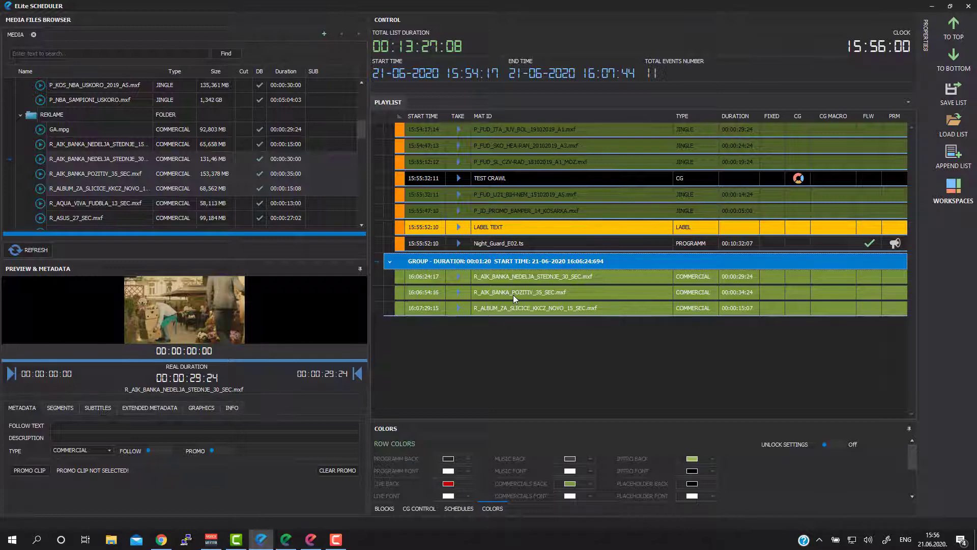
Inspect the POZITIV 35-second commercial and P_FUD_SKO_HEA-RAN jingle rows
click(529, 291)
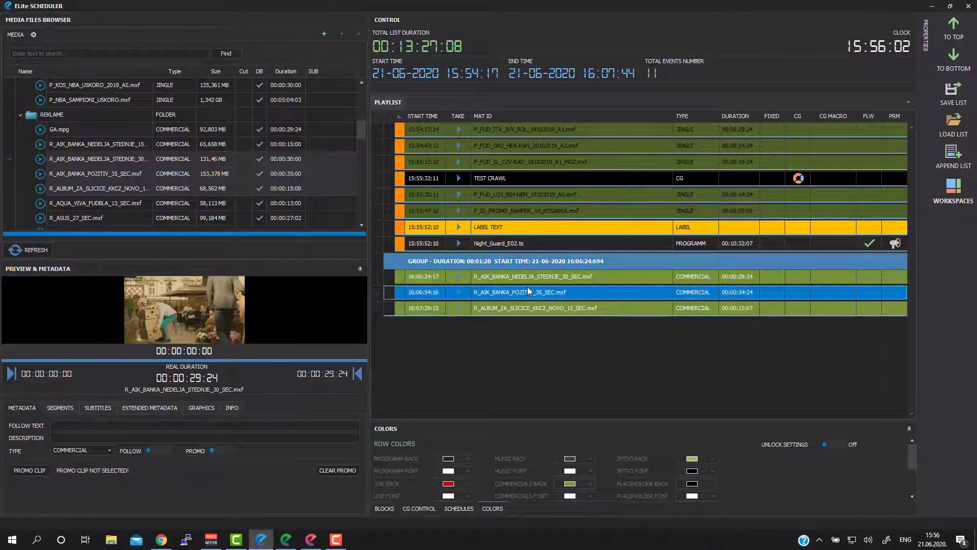
click(529, 149)
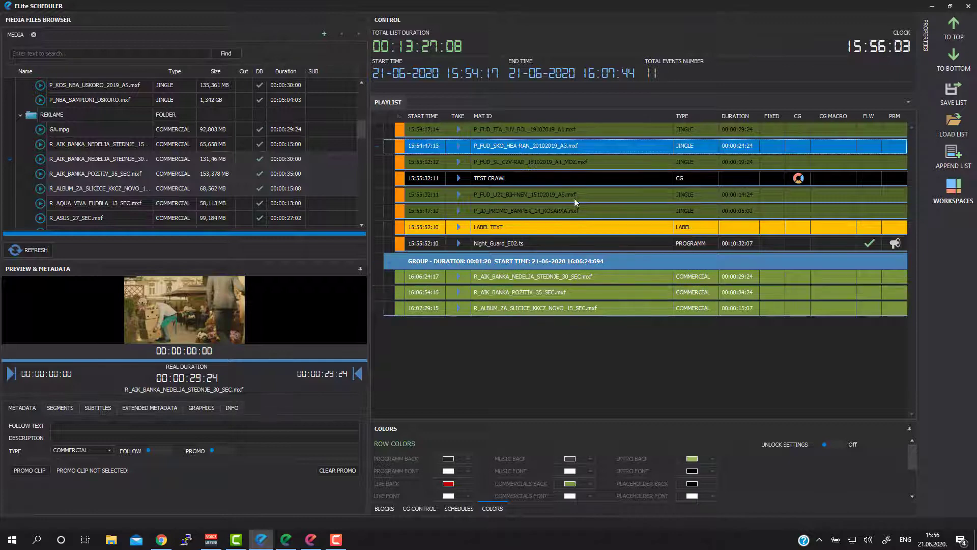
click(508, 291)
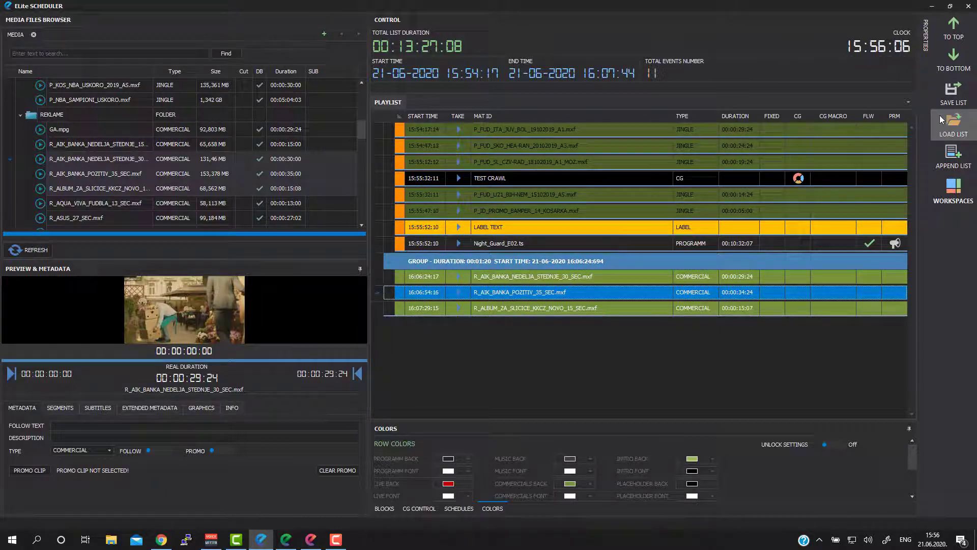
Save the playlist as 'TEST LIST' in Libraries > Documents, then bring up Remote Control
click(953, 97)
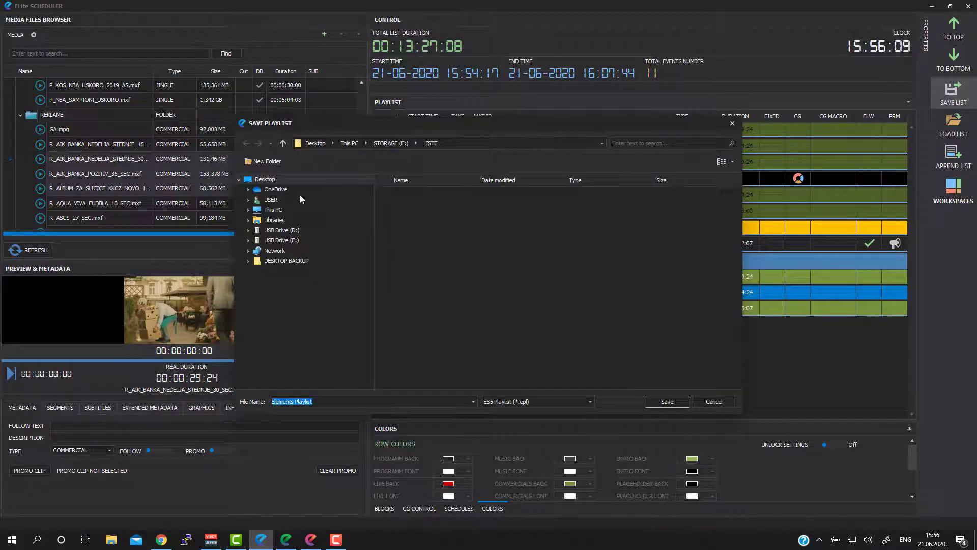
click(278, 221)
double_click(402, 194)
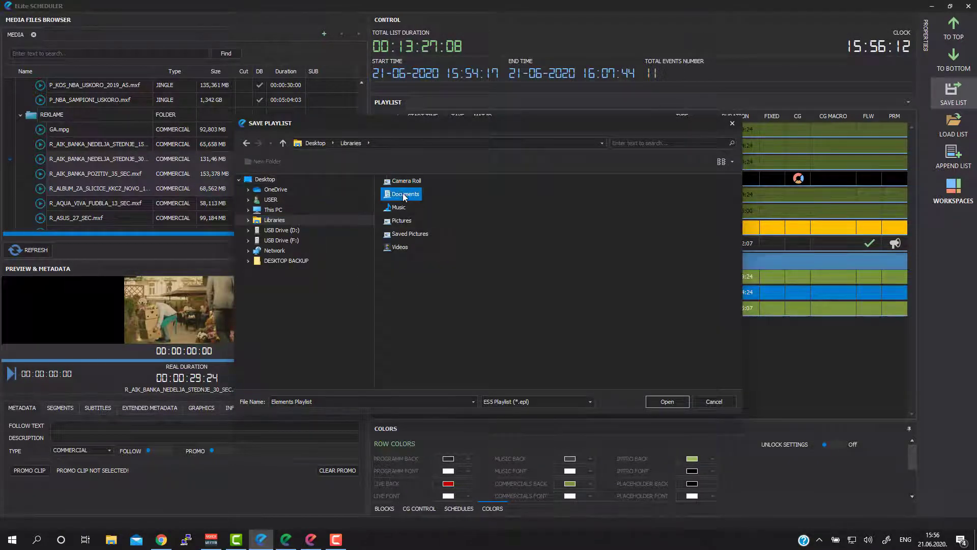
click(326, 405)
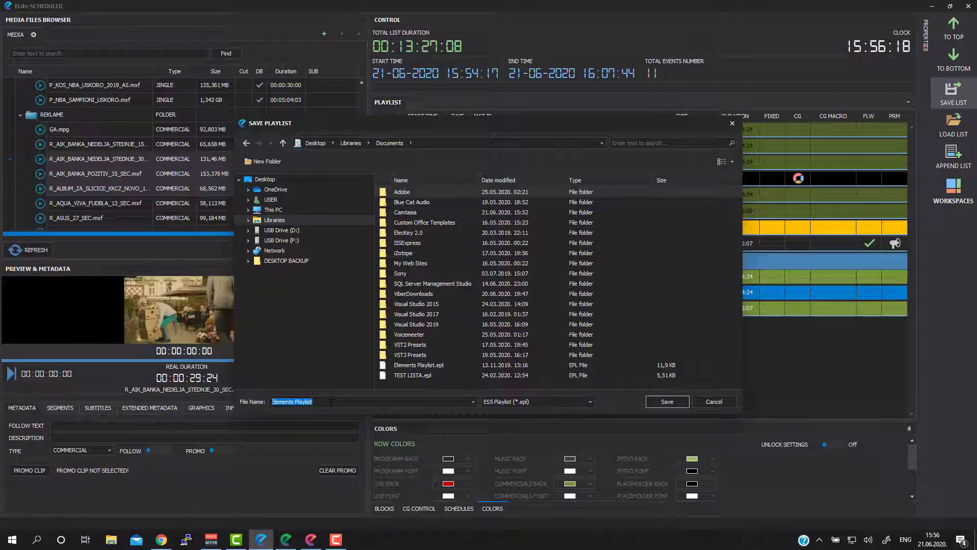
text(TEST LIST)
click(662, 401)
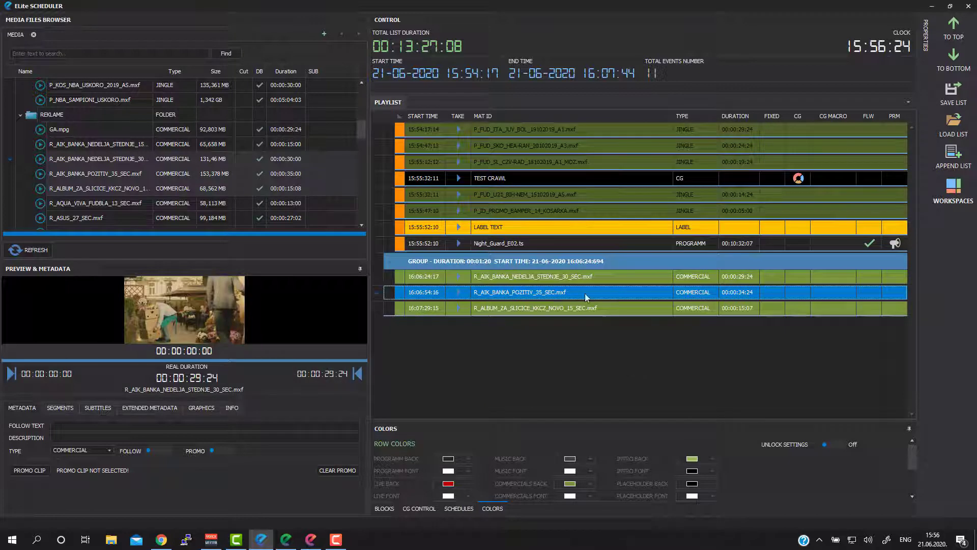
click(551, 199)
click(294, 540)
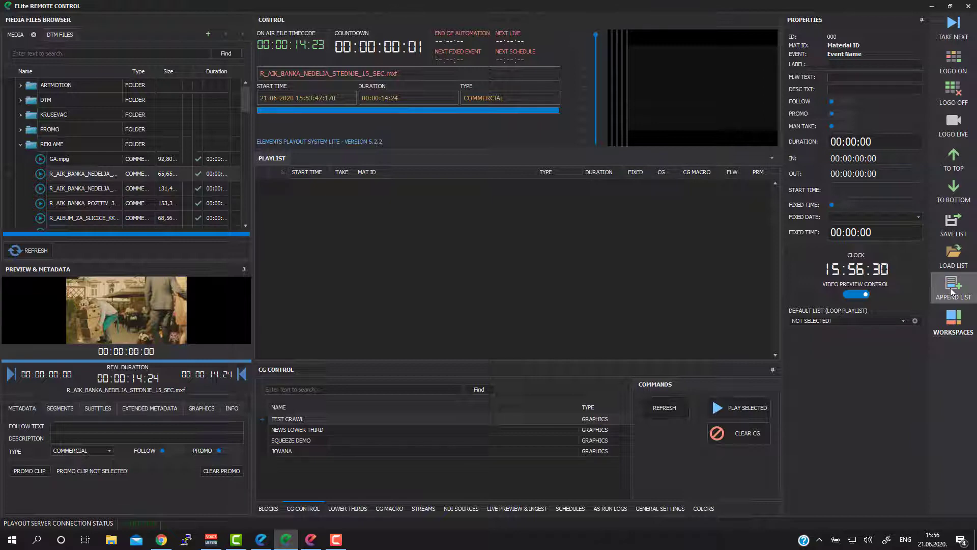
Append TEST LIST.epl from Documents to the Remote Control playlist and take the next event
click(951, 291)
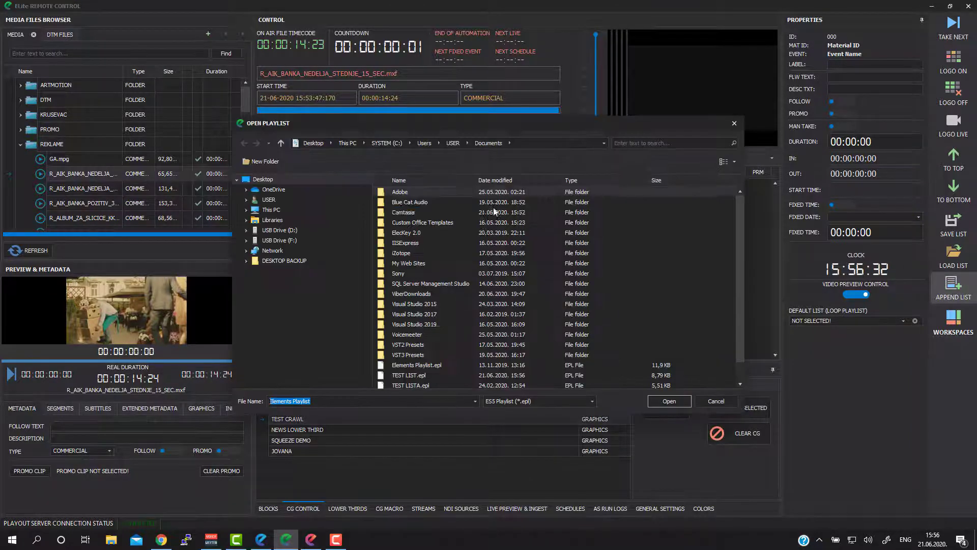
click(273, 220)
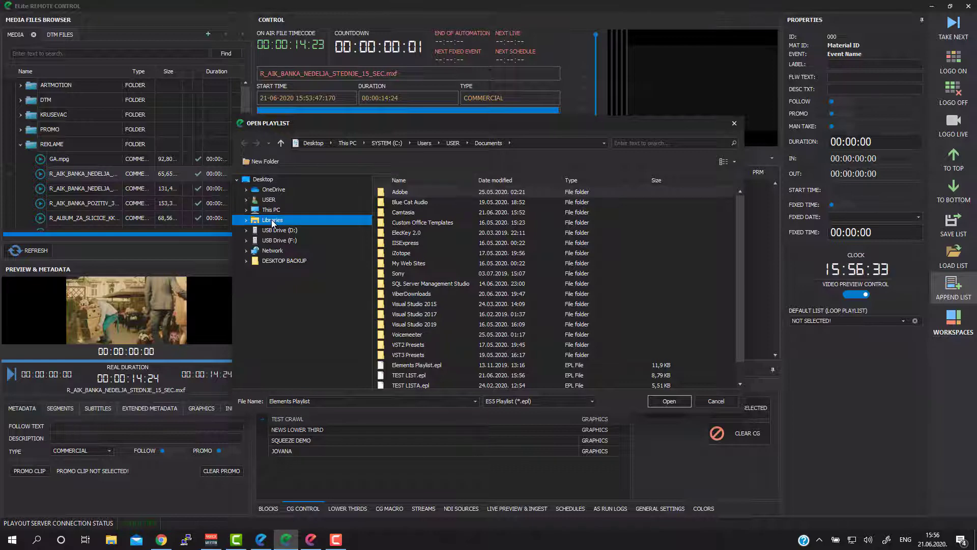
double_click(402, 194)
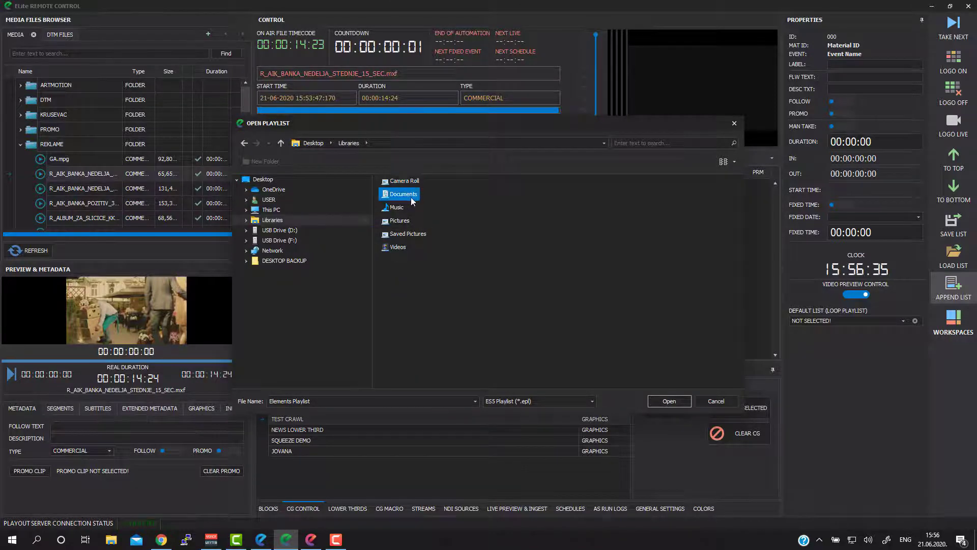
scroll(437, 285, down, 1)
click(419, 356)
click(419, 364)
click(670, 401)
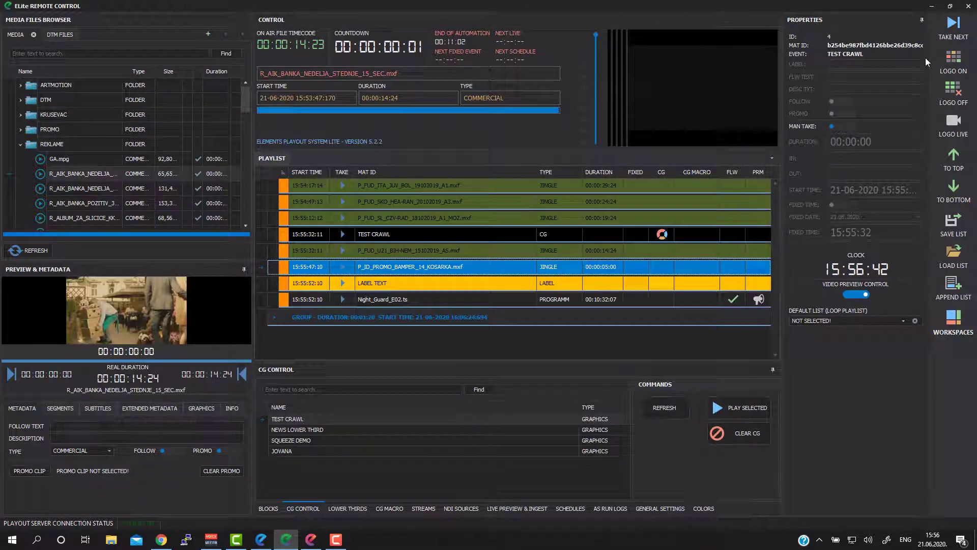
click(948, 34)
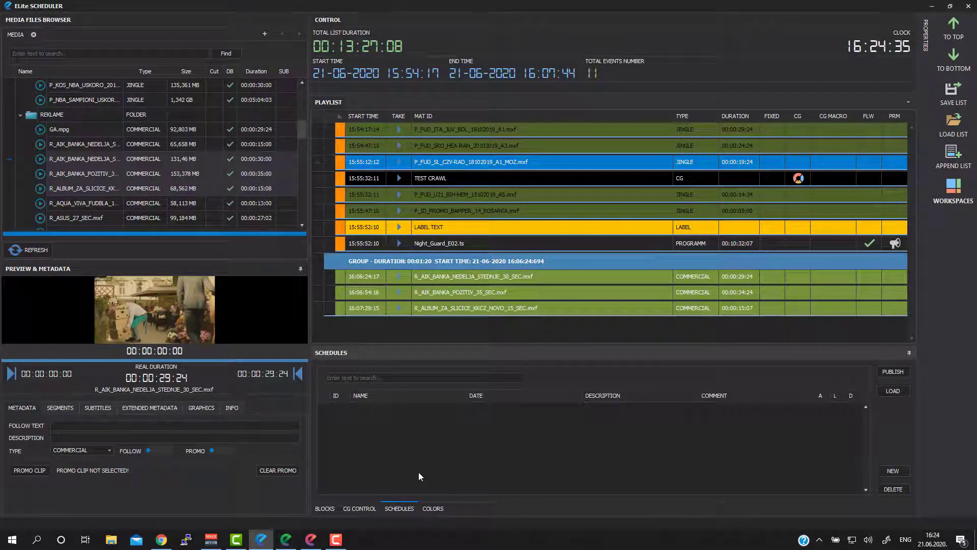
Check the P_FUD_U21_BIH-NEM jingle and POZITIV commercial rows, then request a new schedule
click(441, 200)
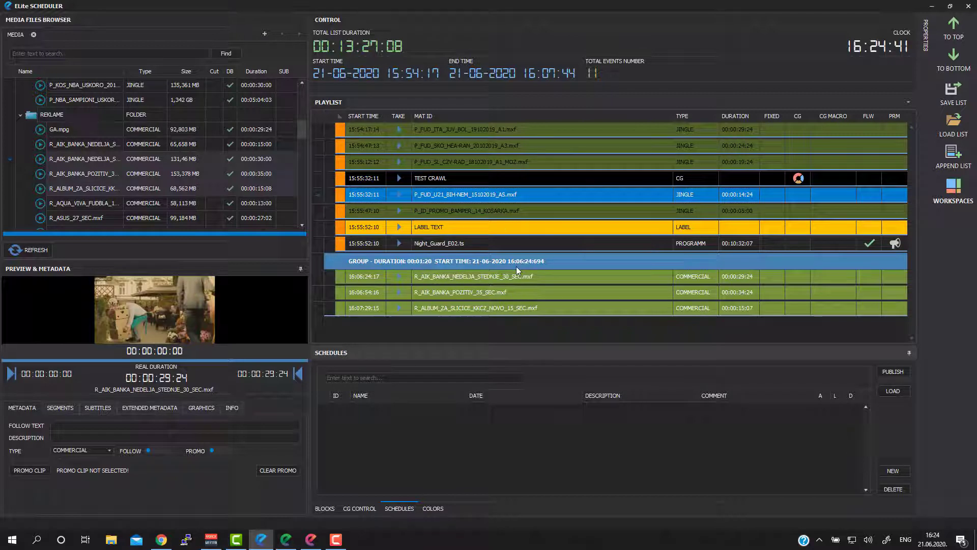
click(493, 293)
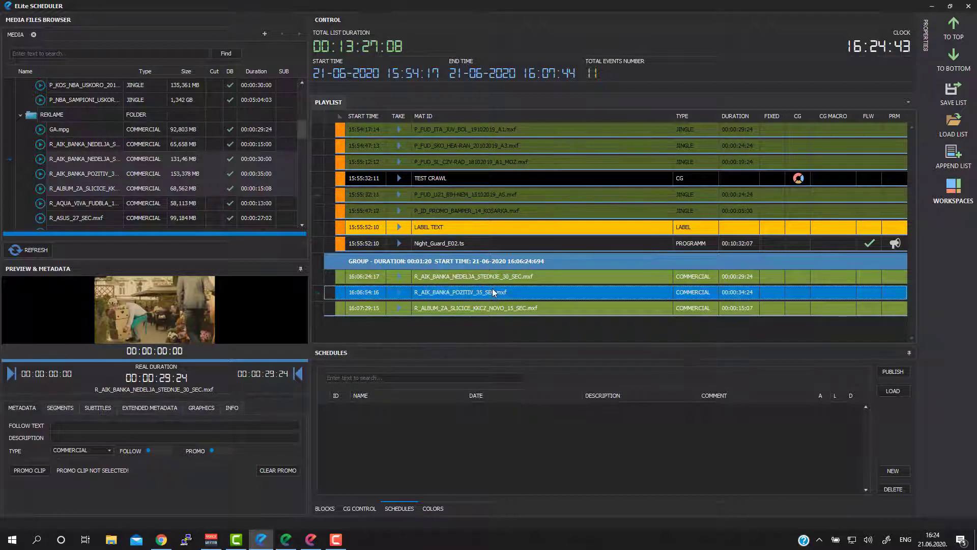
click(894, 470)
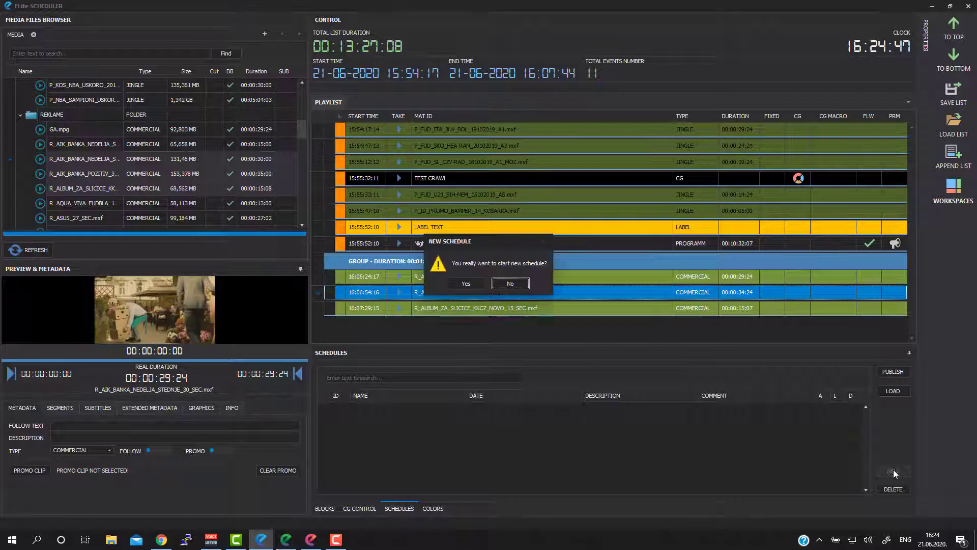
Start the new schedule with R_AIK_BANKA_NEDELJA_STEDNJE_15_SEC.mxf as its first event
click(466, 284)
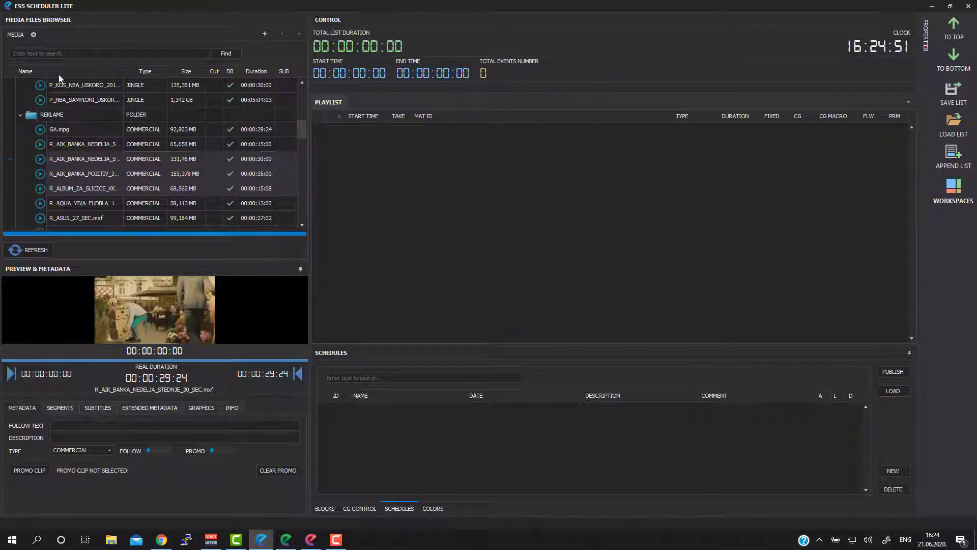
click(96, 176)
click(95, 147)
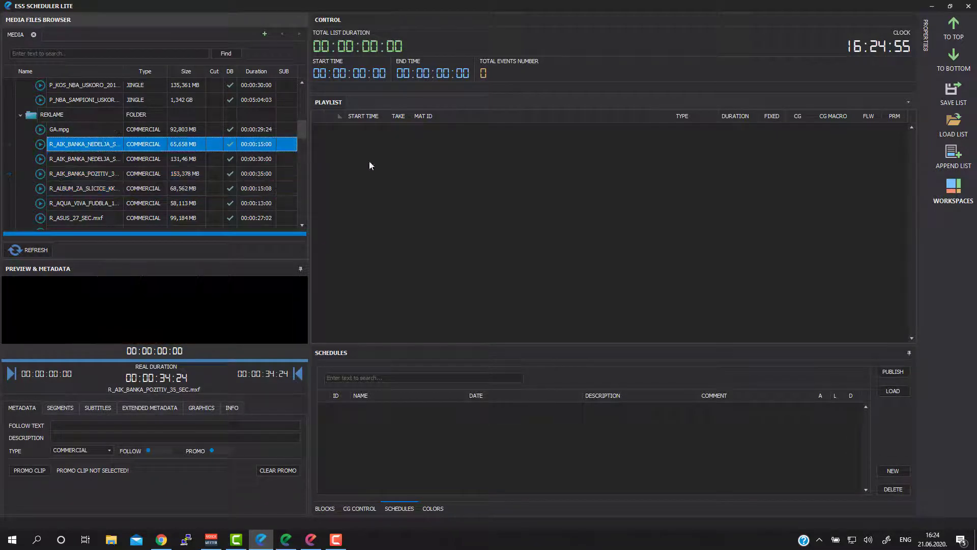
drag(118, 141, 440, 166)
click(471, 131)
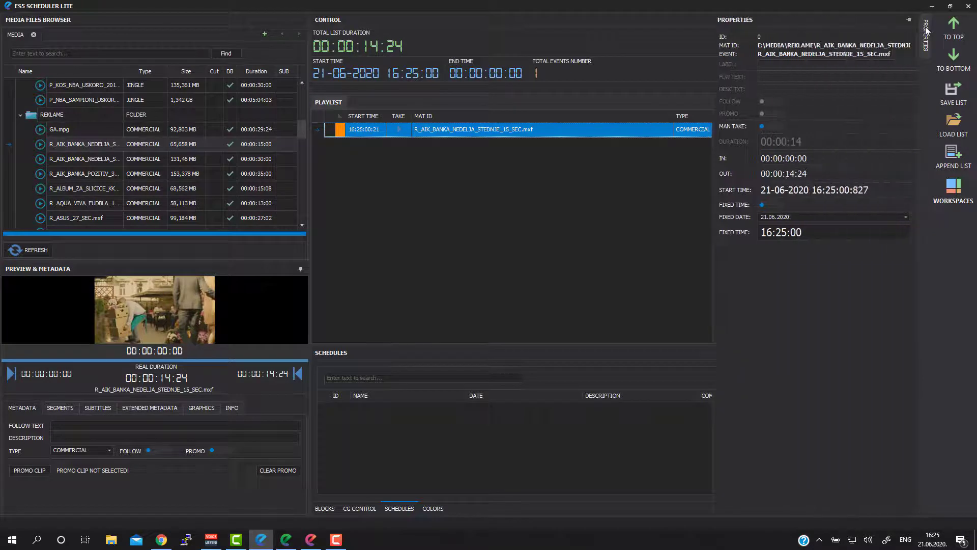
Fix the commercial's start time to 20:00:00 on 21.06.2020 in Properties
click(909, 19)
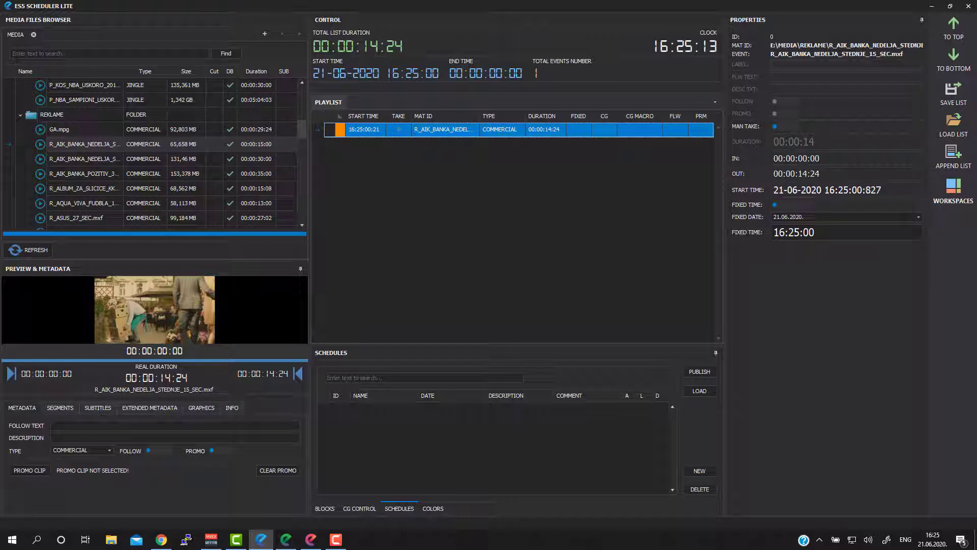
click(917, 216)
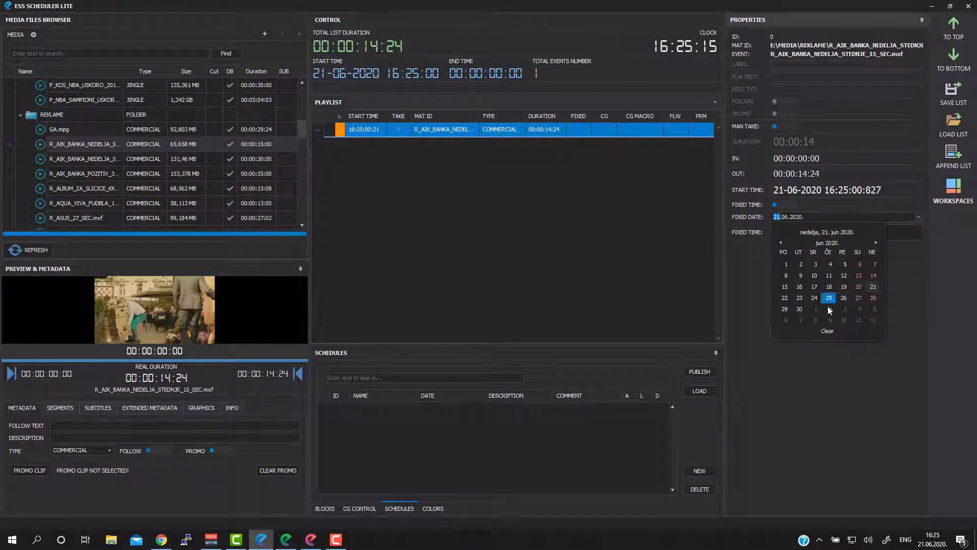
click(874, 287)
click(820, 234)
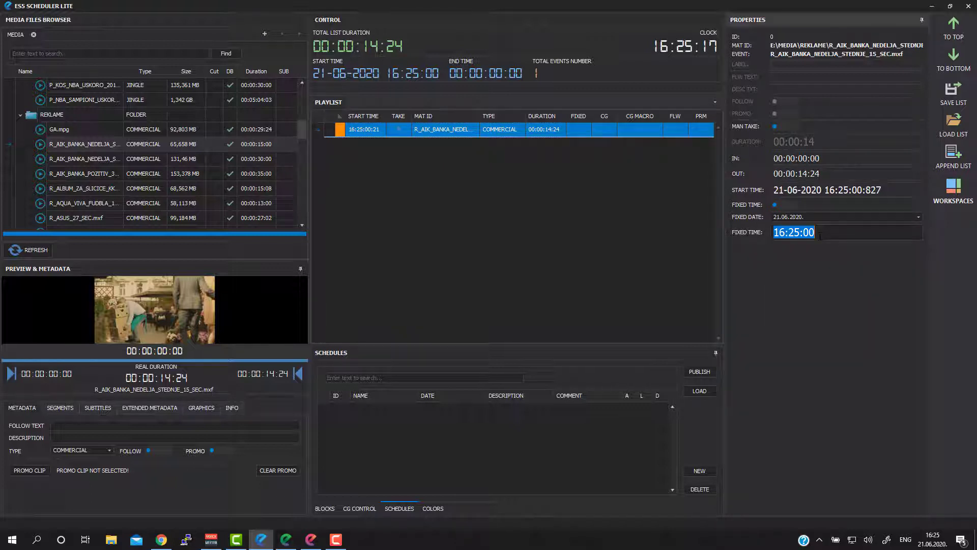
text(20:00:00)
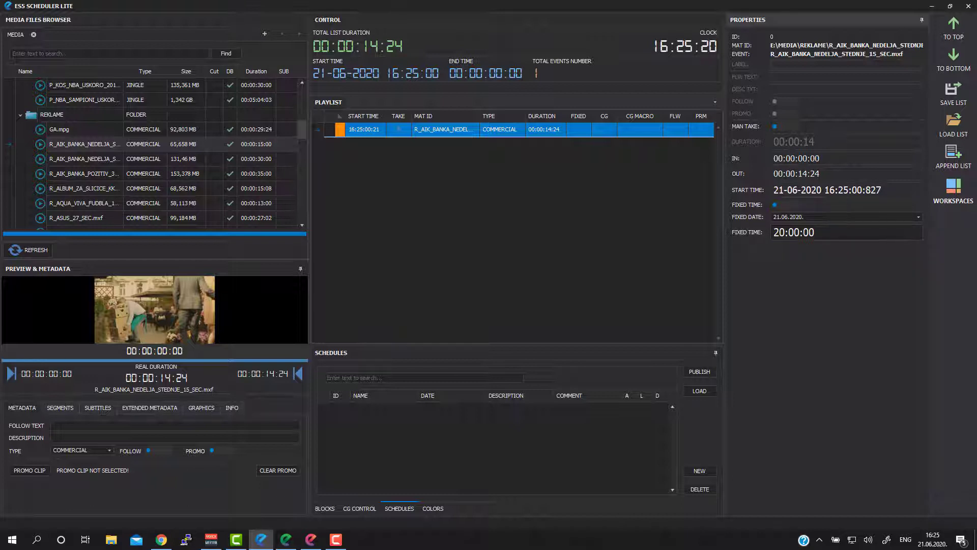
key(Return)
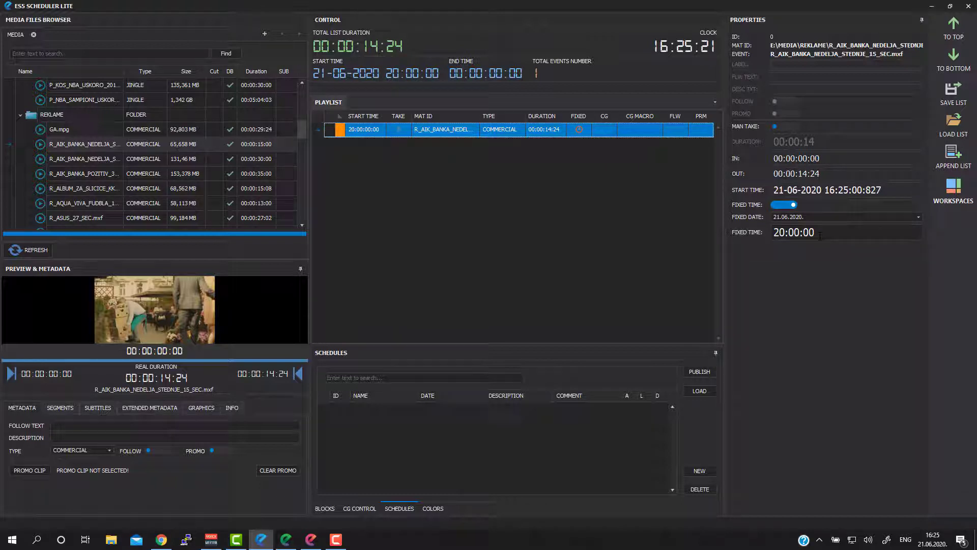
click(367, 131)
Add three commercials to the playlist after the first event
click(85, 165)
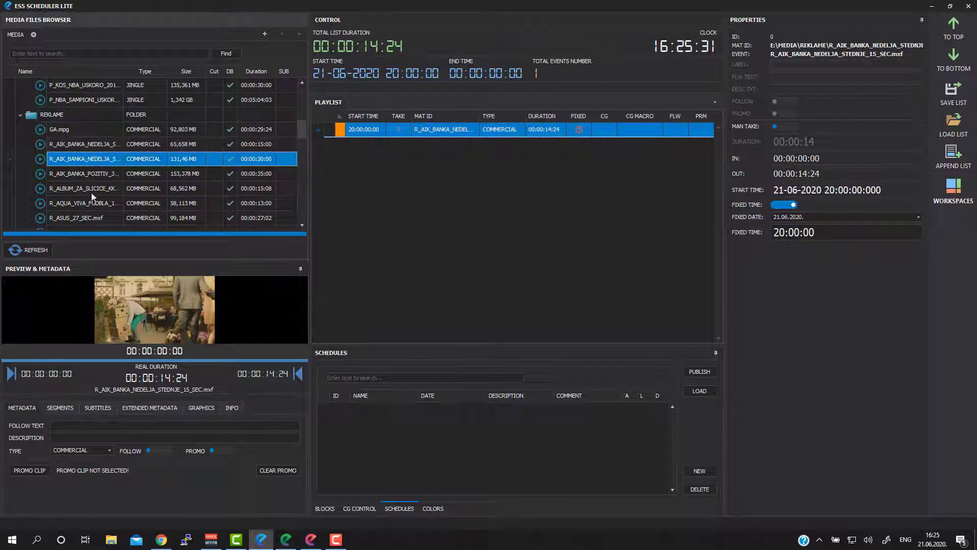
shift+click(91, 192)
drag(89, 160, 499, 189)
Add four jingles to the end of the playlist
scroll(68, 126, up, 5)
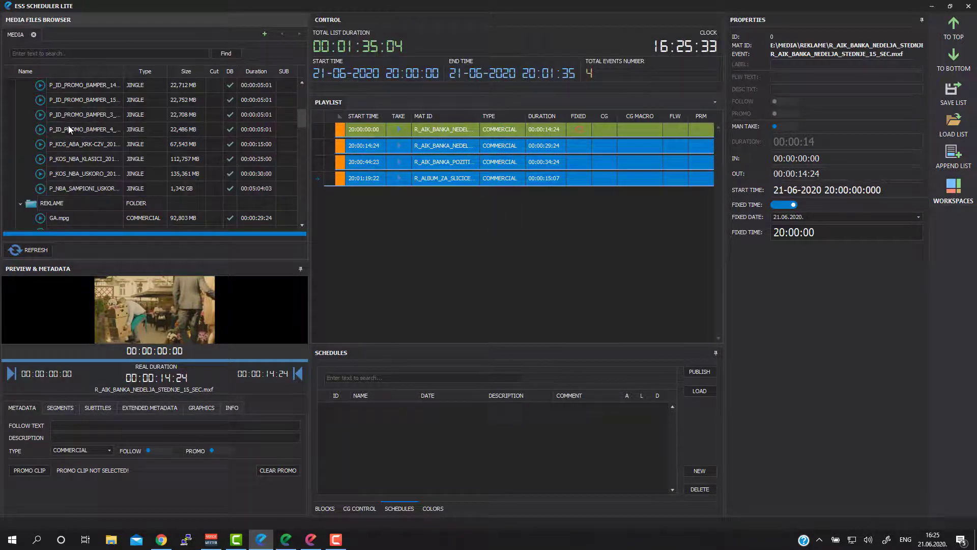
click(84, 158)
shift+click(86, 203)
drag(90, 172, 478, 214)
Publish the playlist under the name 'MY TEST SCHEDULE', correcting the typo in the name
click(511, 161)
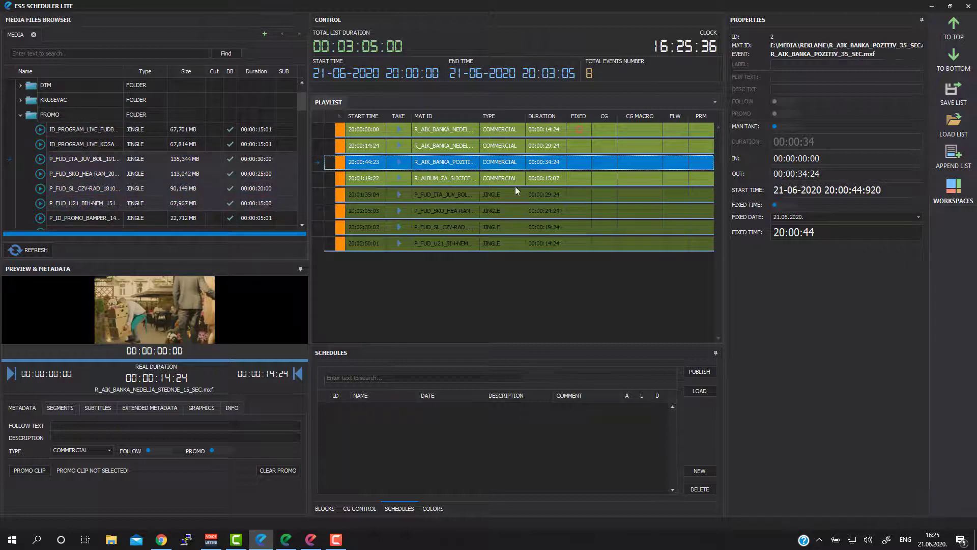
click(701, 371)
mouse_move(490, 213)
mouse_down()
mouse_move(506, 234)
mouse_move(497, 224)
mouse_up()
click(468, 251)
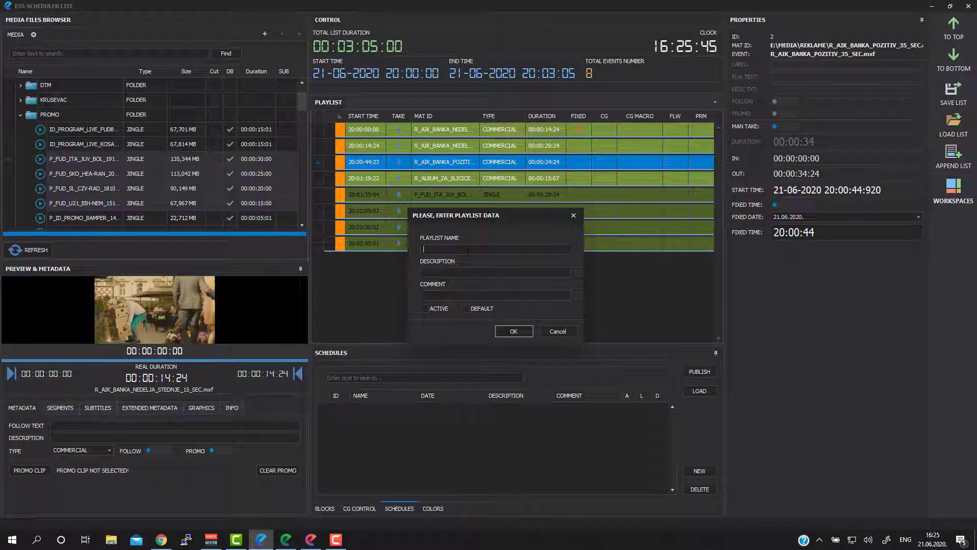
text(MY TEST SCHDULE)
key(Tab)
click(456, 250)
text(E)
click(424, 294)
Mark the schedule as default, then check ELite Remote Control's default loop playlist box
click(469, 309)
click(286, 539)
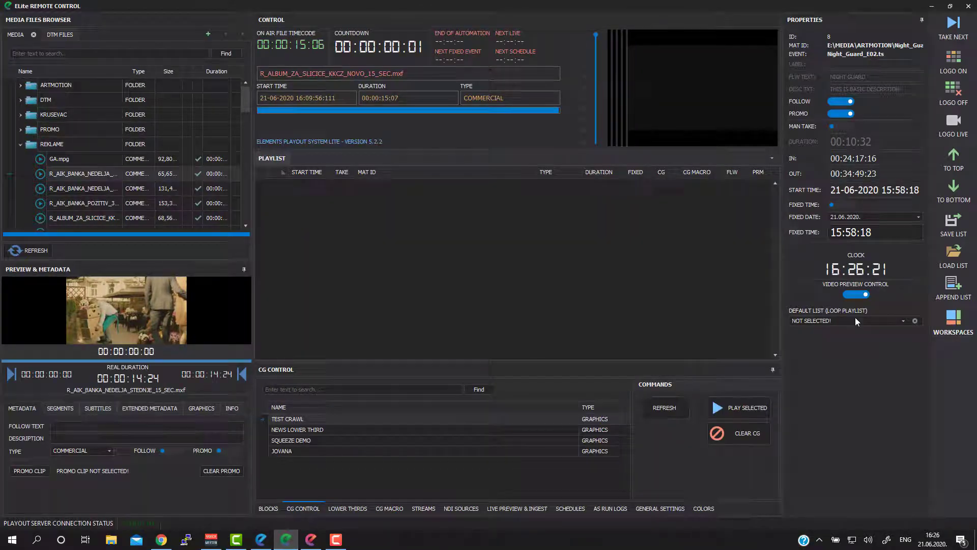
click(834, 323)
Confirm publishing MY TEST SCHEDULE and select its entry in the schedule list
click(260, 539)
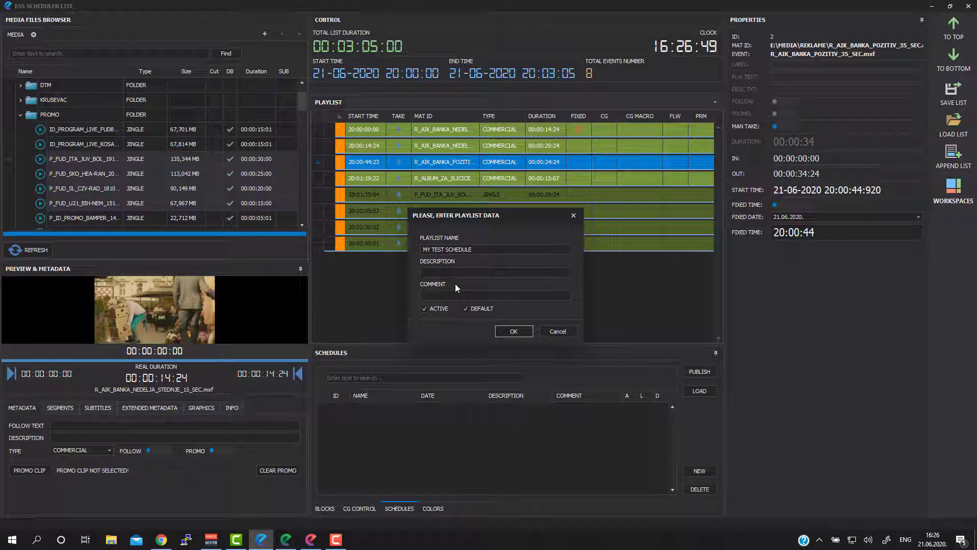
click(513, 334)
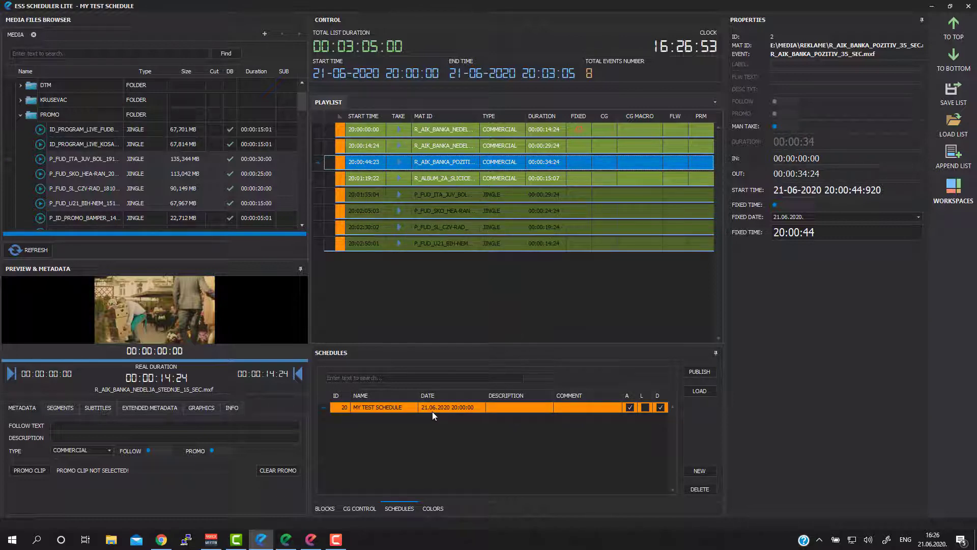
click(435, 410)
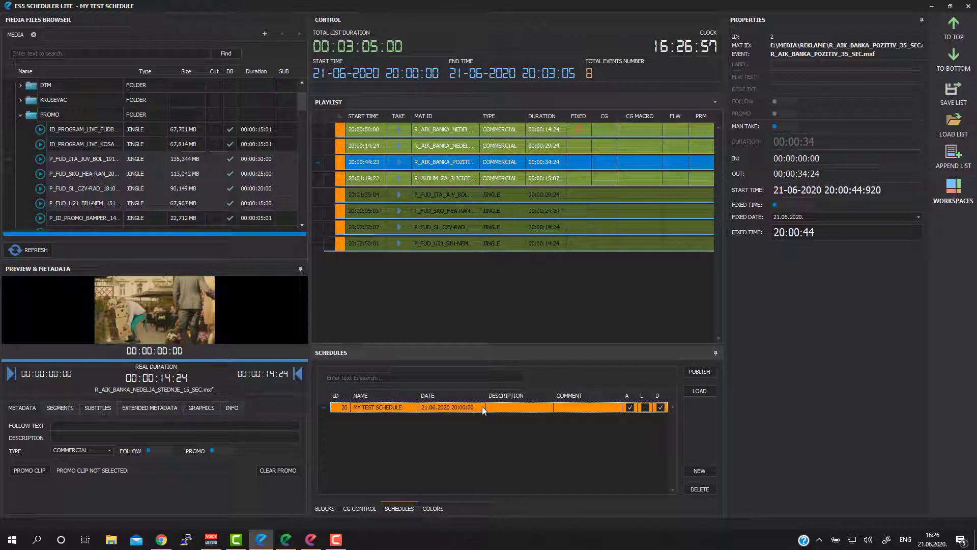
Toggle MY TEST SCHEDULE's Active flag off and back on, saving each time
double_click(439, 405)
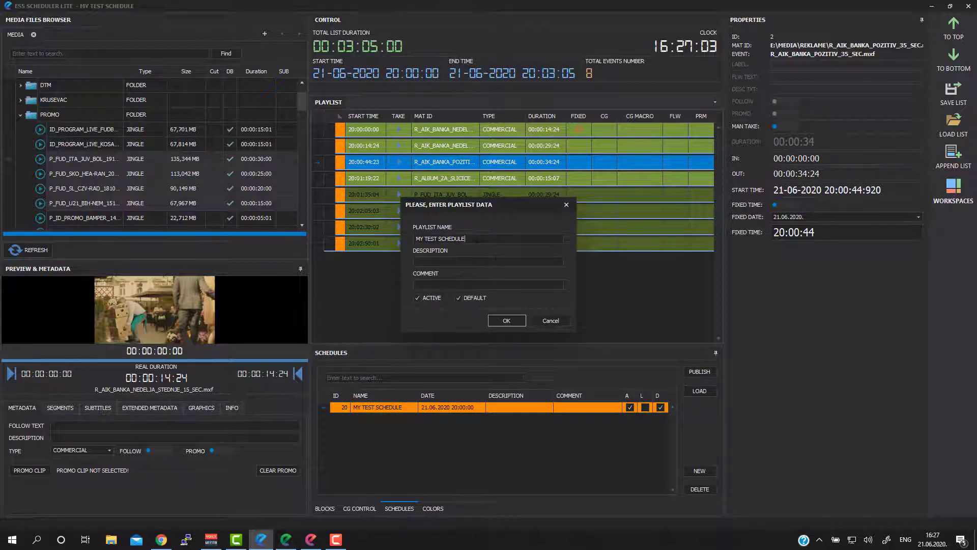
click(429, 297)
click(507, 321)
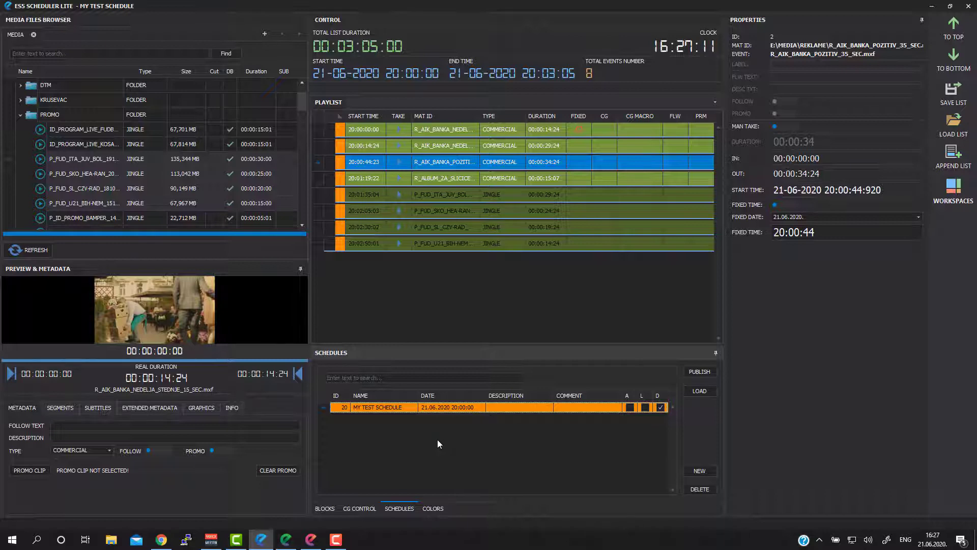
double_click(445, 407)
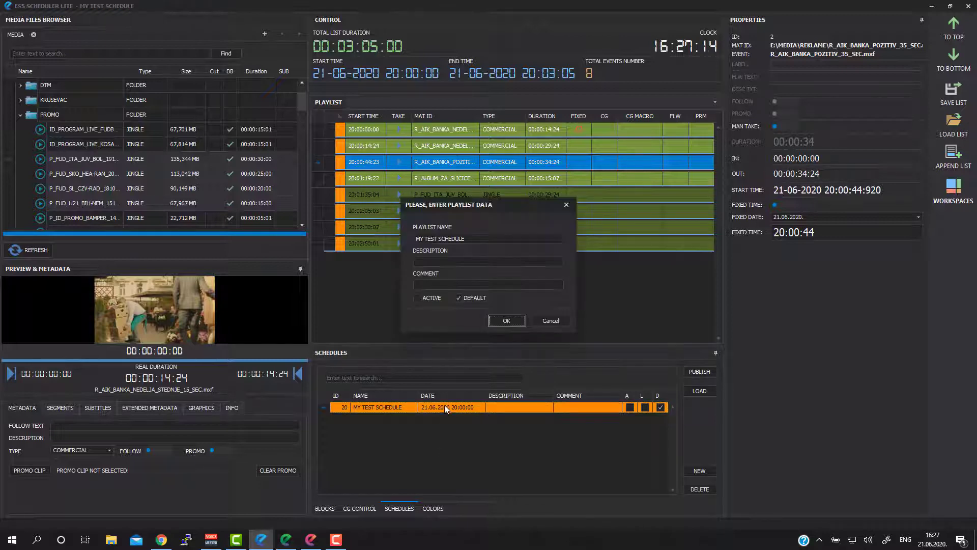
click(430, 298)
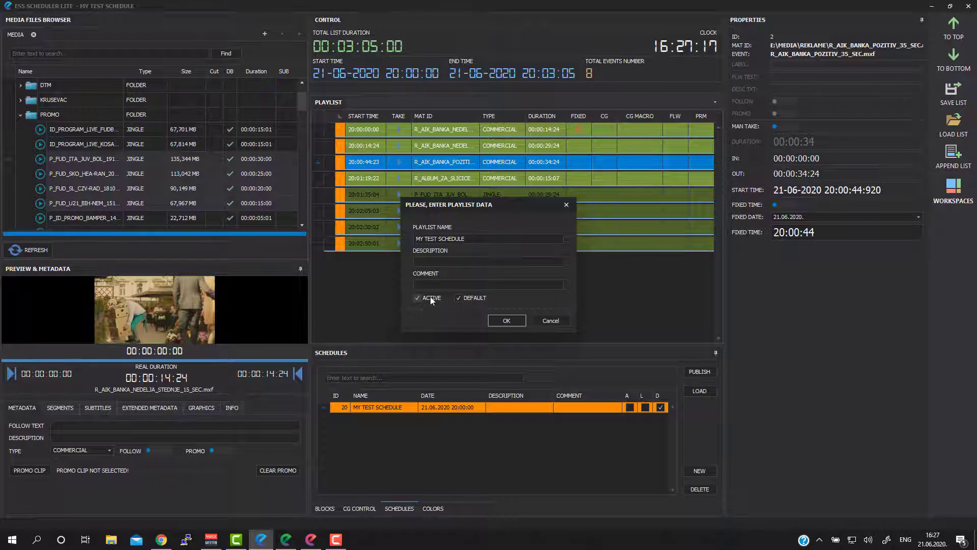
click(502, 321)
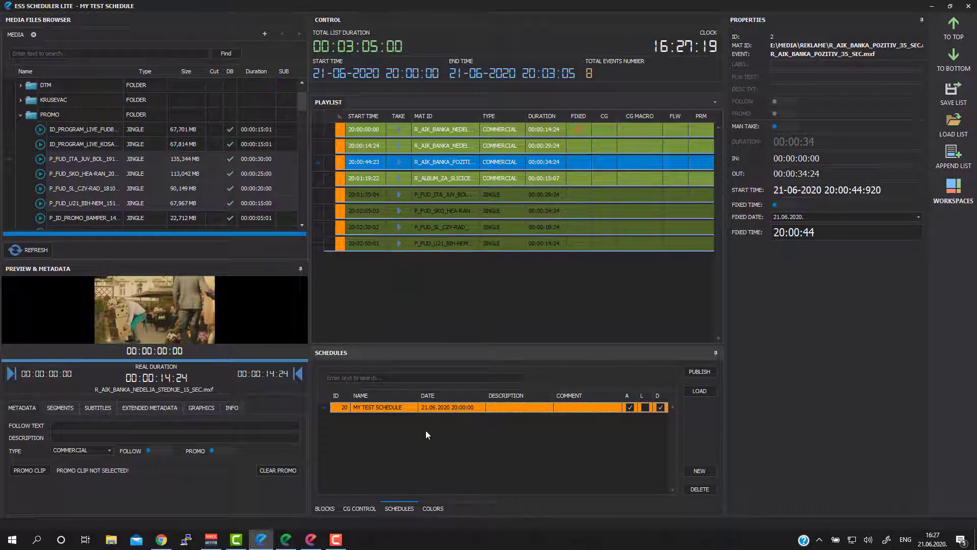
click(287, 539)
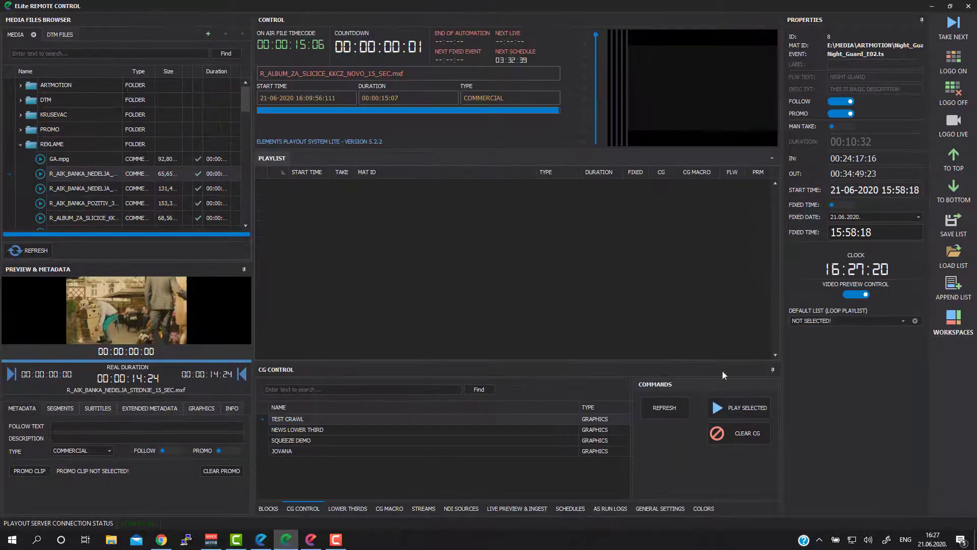
Check the Default List dropdown, then view MY TEST SCHEDULE in the Schedules list
click(833, 321)
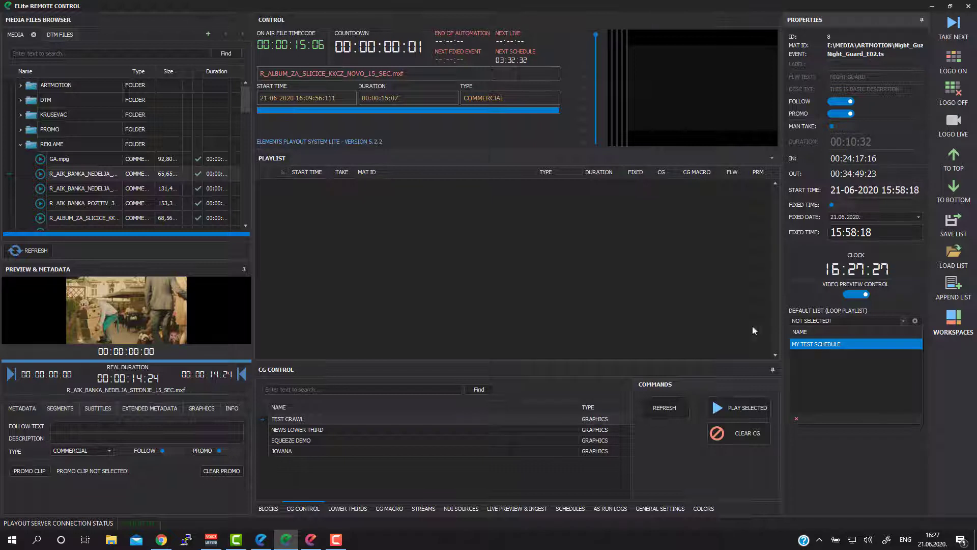
click(662, 313)
click(571, 508)
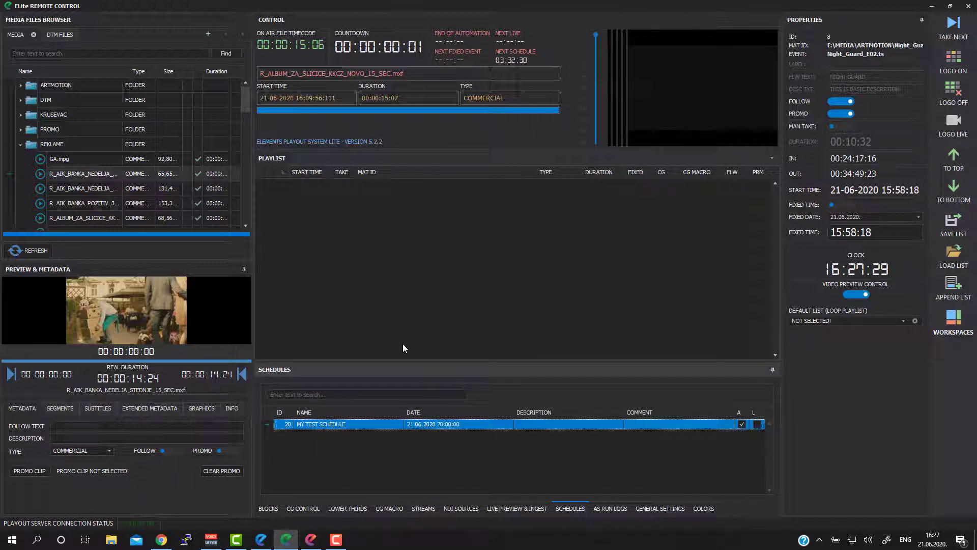
click(455, 425)
click(403, 340)
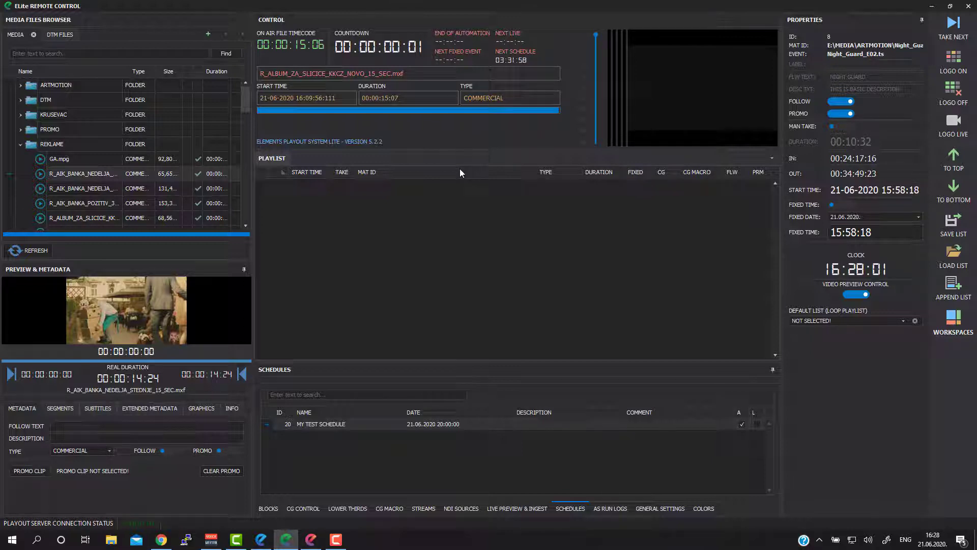
Back in the scheduler, select the POZITIV commercial at 20:00:44:23
click(260, 540)
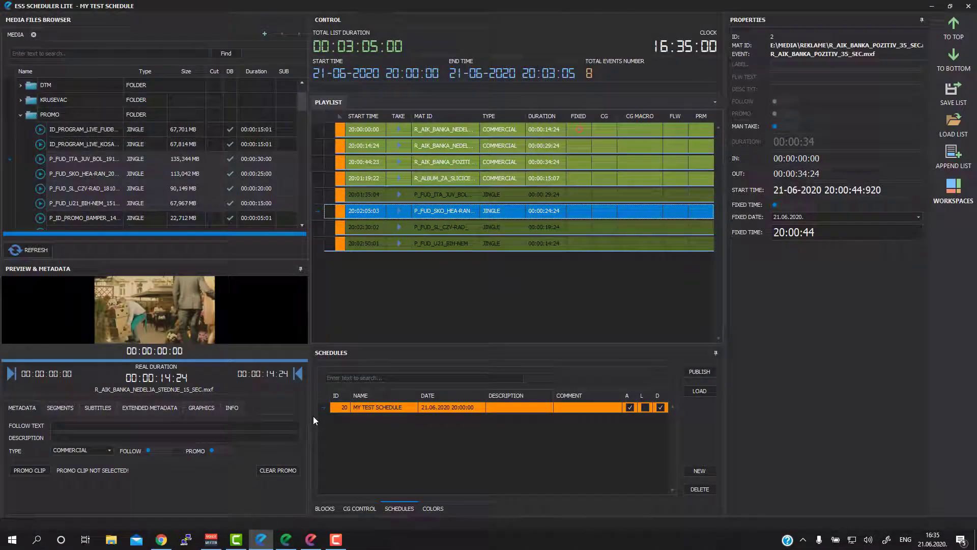
click(466, 166)
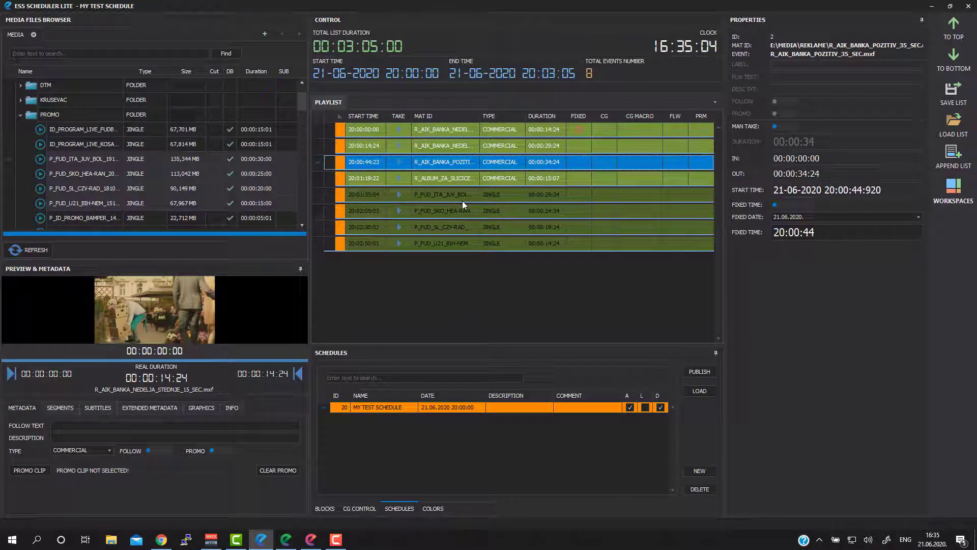
right_click(443, 195)
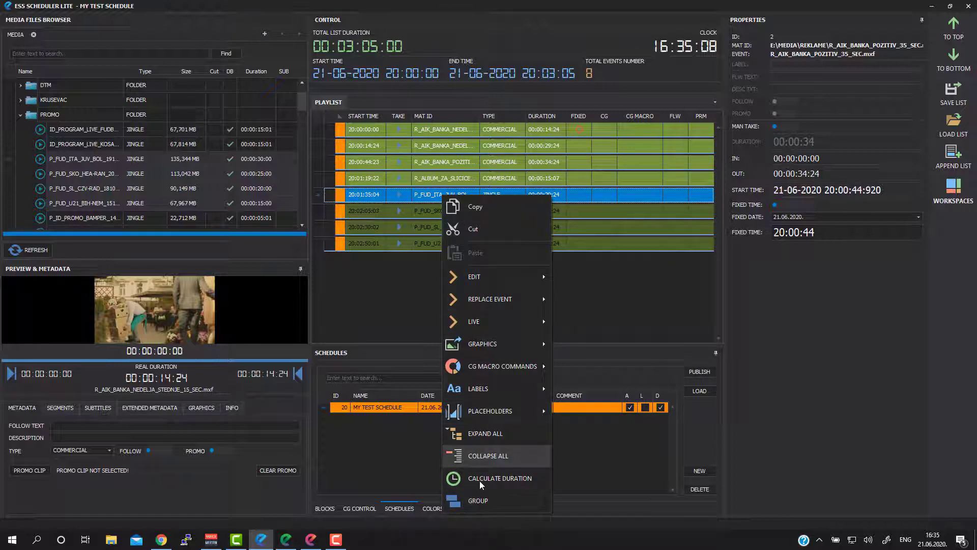
mouse_move(463, 413)
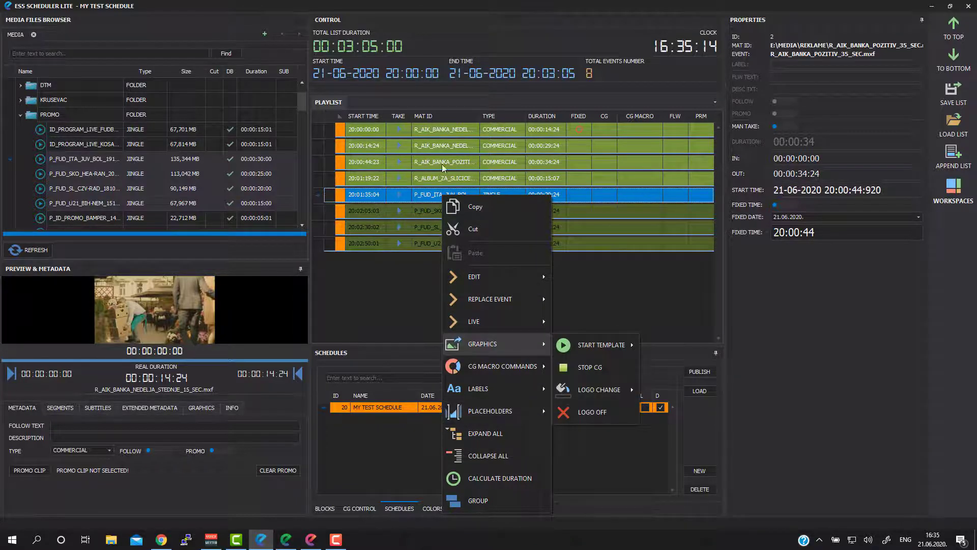
click(440, 148)
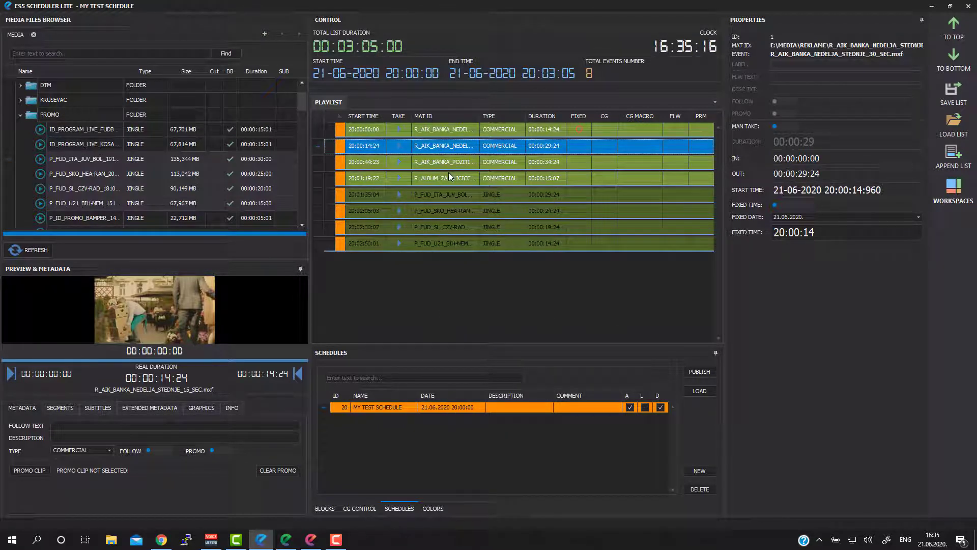
click(442, 167)
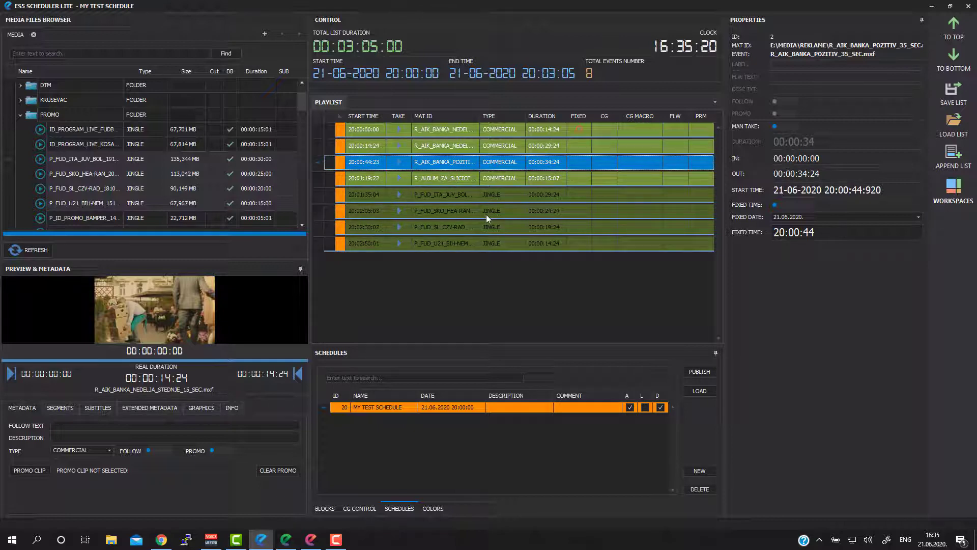
Paste the POZITIV commercial at the playlist's end and delete the original row
click(470, 242)
key(ctrl+v)
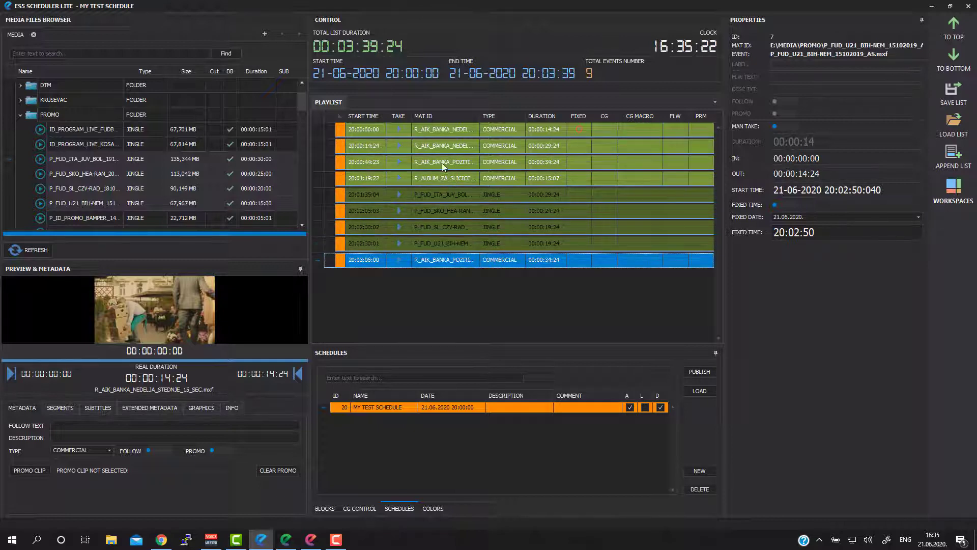
click(443, 167)
key(Delete)
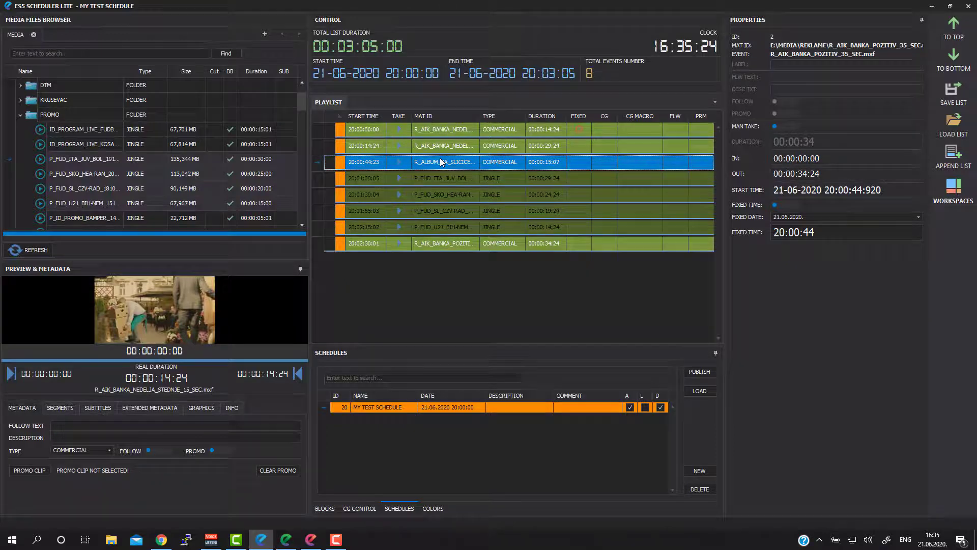
key(Down)
key(Down)
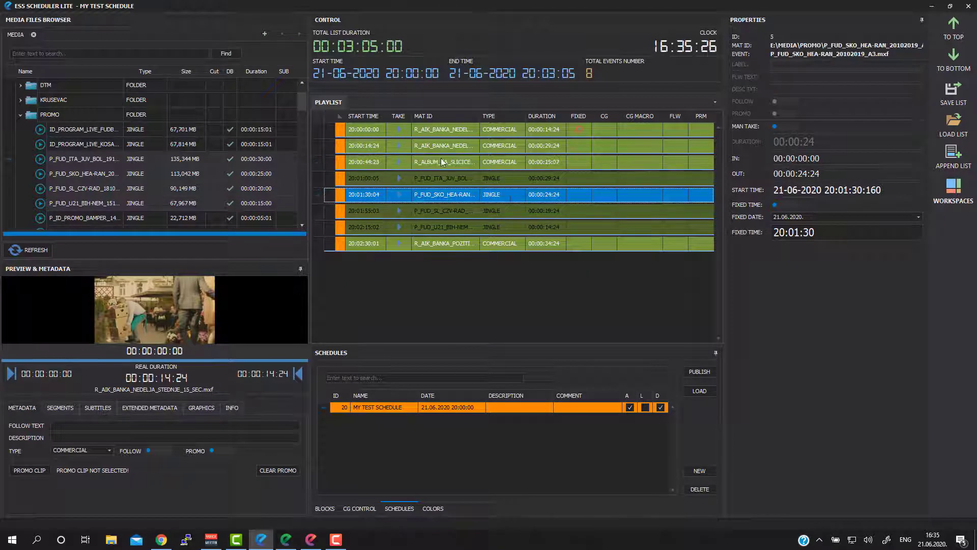
key(Up)
key(Up)
key(Up)
Look at the actions for the 20:01:00:05 jingle, then select the second commercial
click(439, 180)
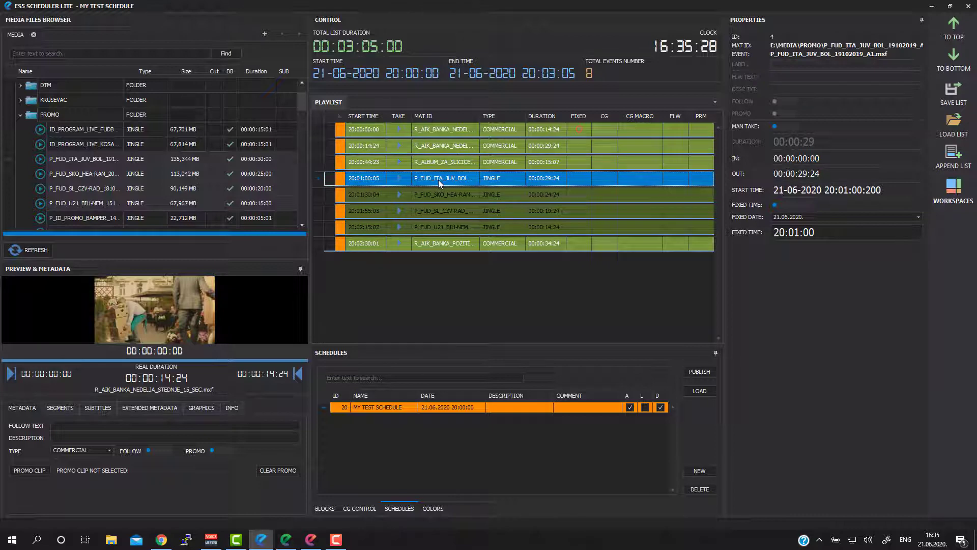
right_click(439, 180)
mouse_move(492, 276)
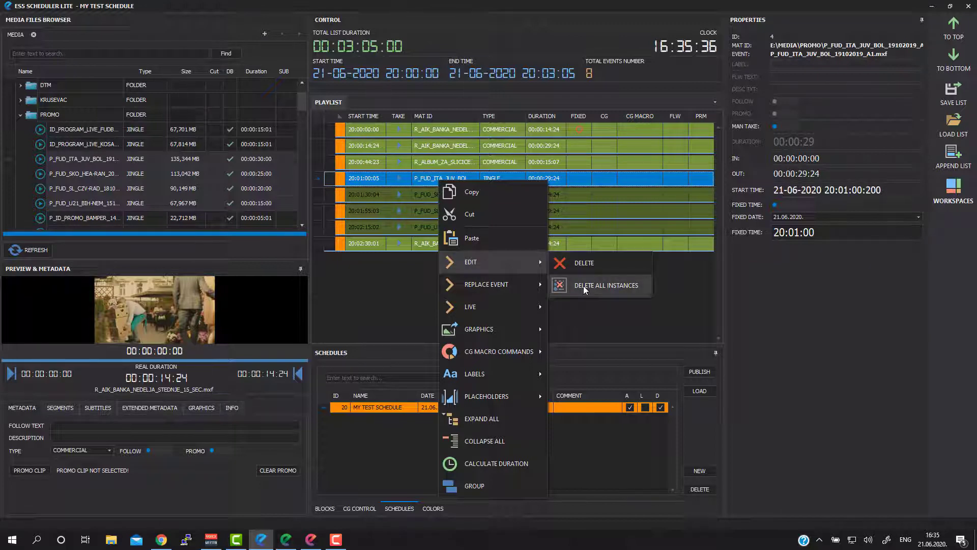
click(442, 148)
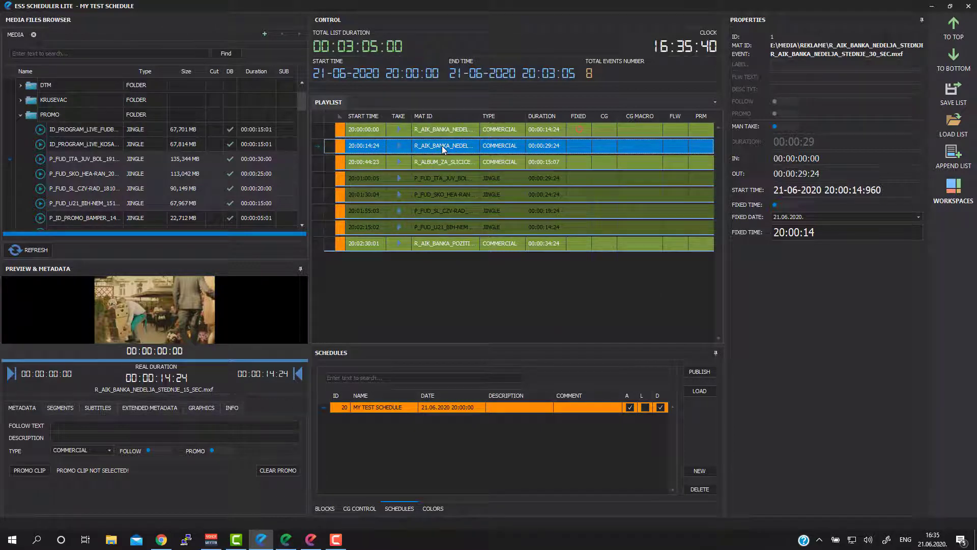
Insert a placeholder event after the 20:00:14:24 commercial
right_click(442, 149)
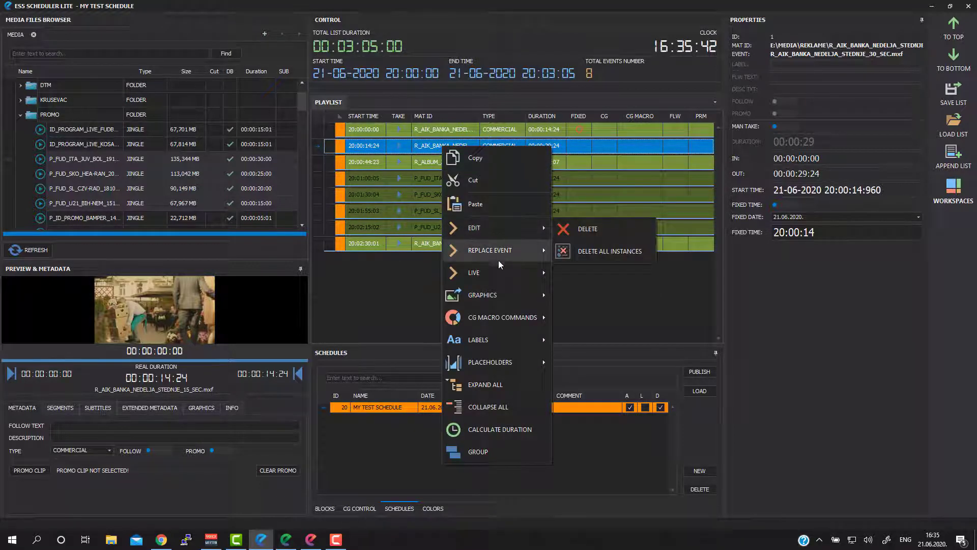
mouse_move(528, 273)
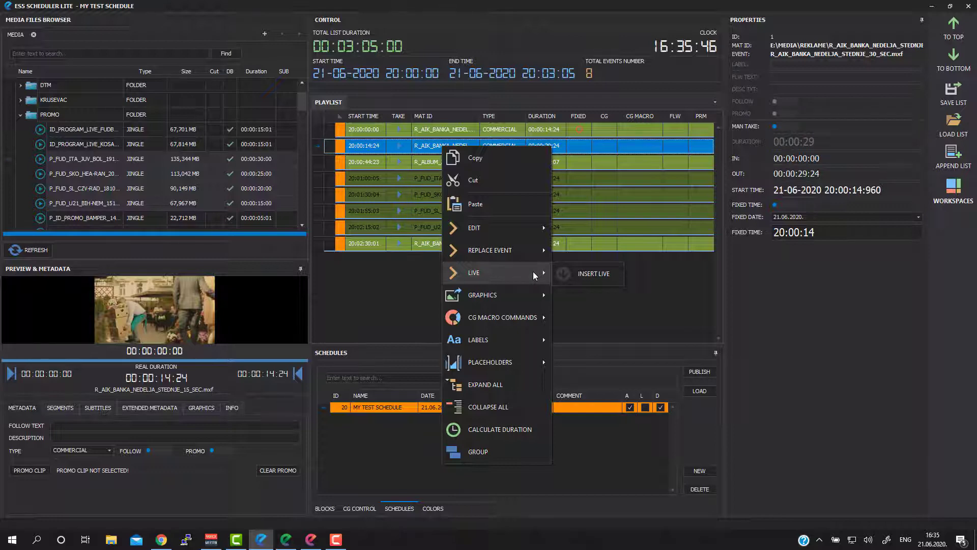
mouse_move(501, 363)
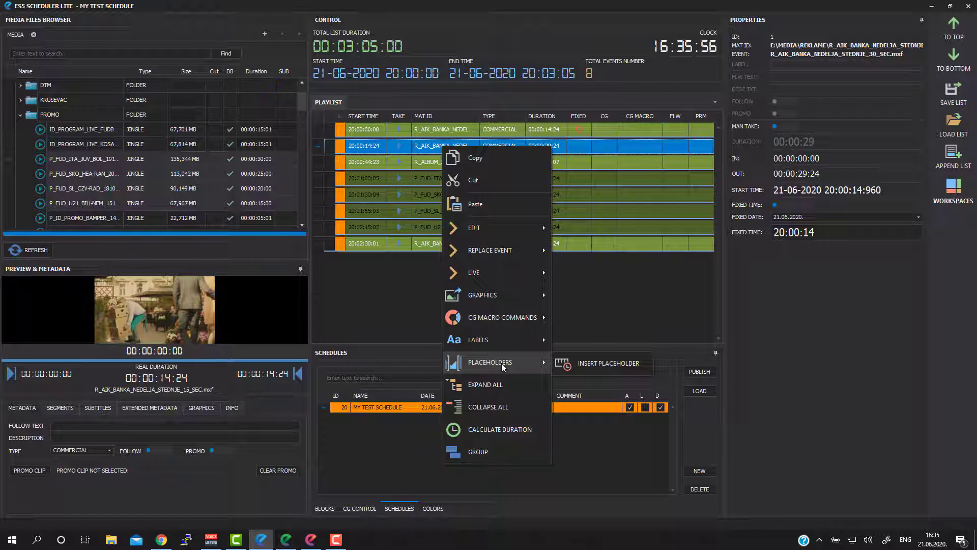
click(591, 363)
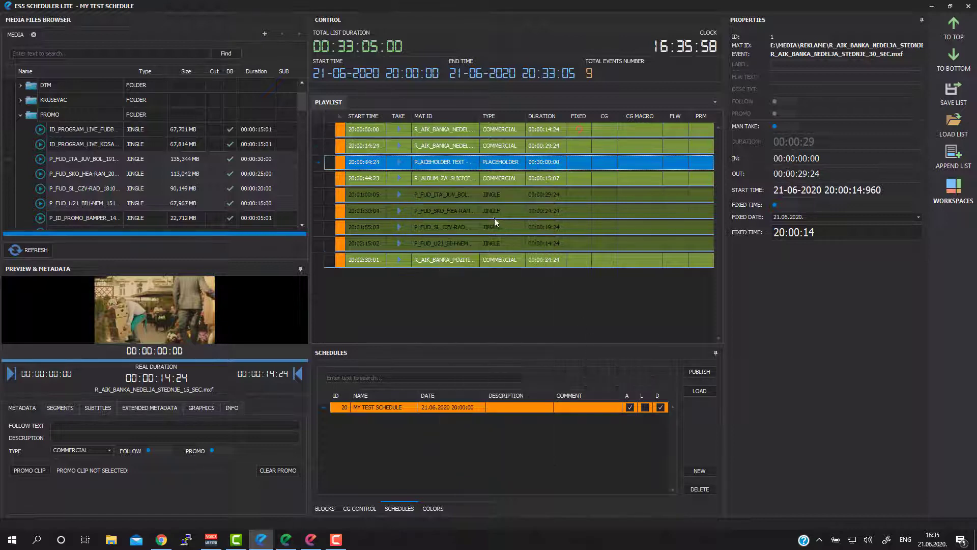
Make the placeholder 01:00:00 labelled 'SOME FILE WHICH IS NOT READY YET'; move the 21:01:55 jingle up
click(461, 221)
click(465, 163)
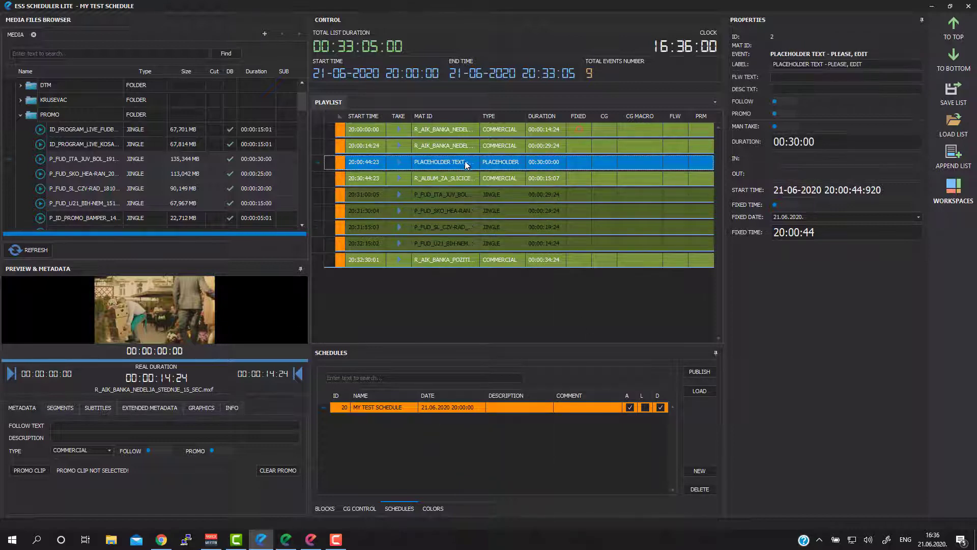
double_click(798, 141)
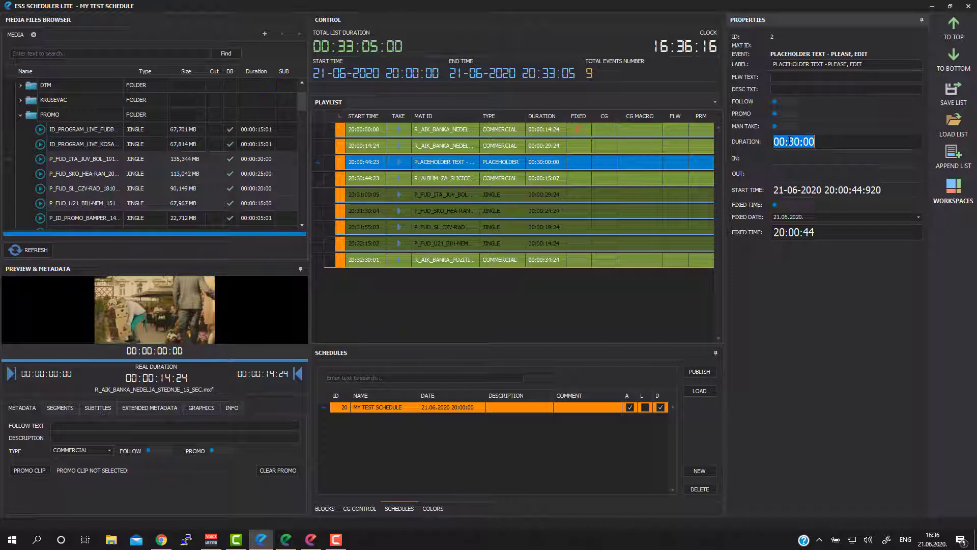
text(01:00:00)
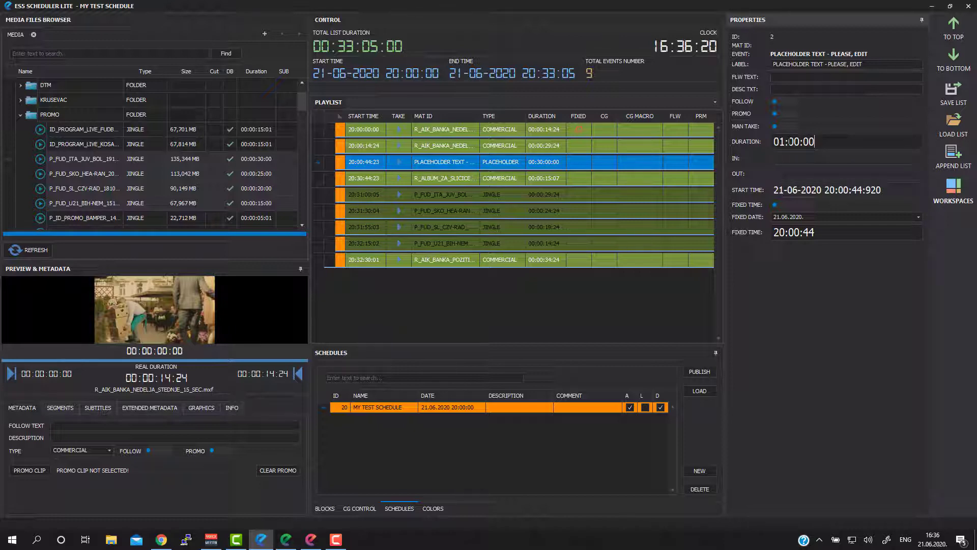
key(Return)
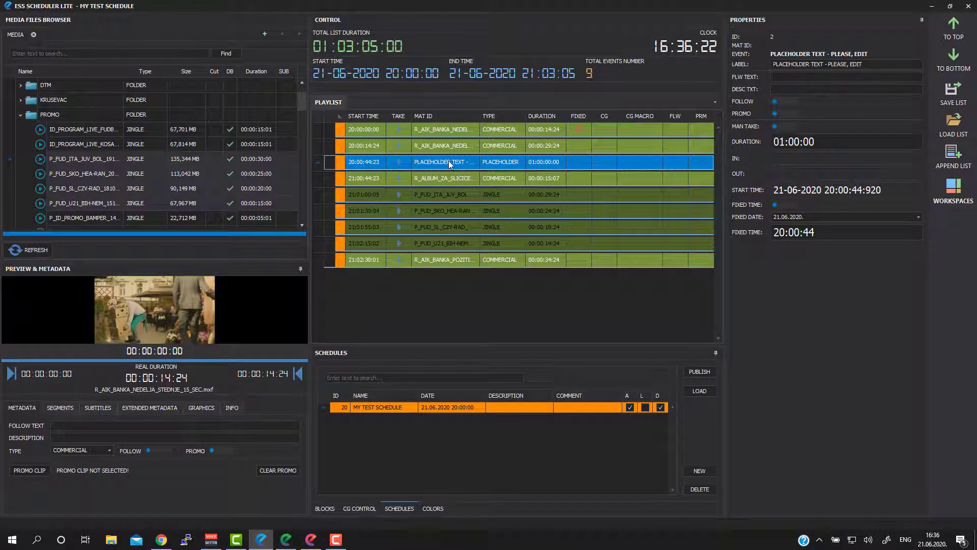
click(815, 64)
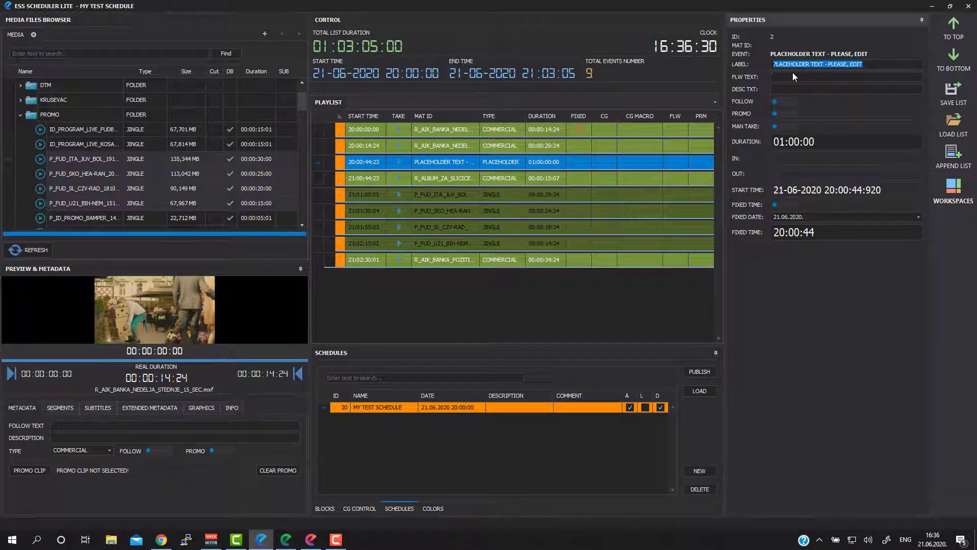
text(SOME )
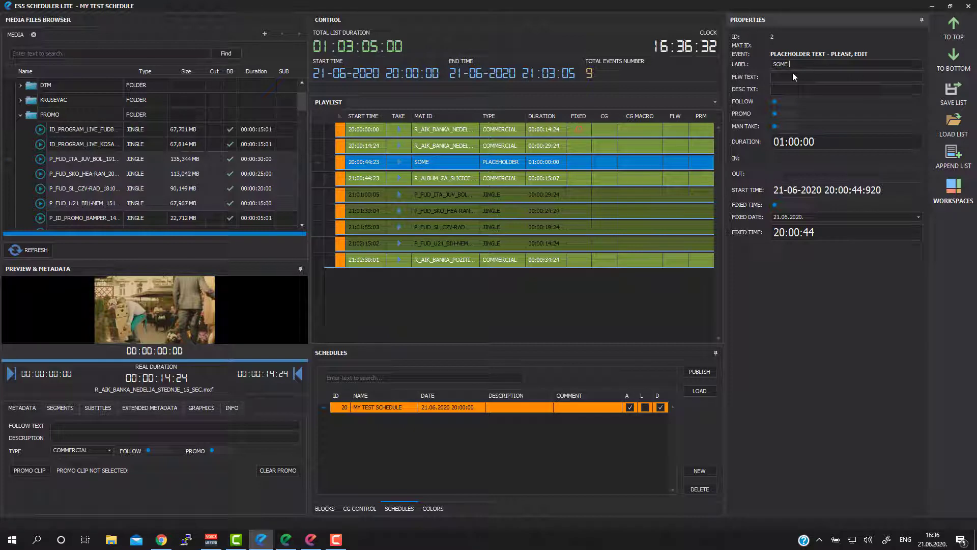
text(FILE WHICH IS NOT READY )
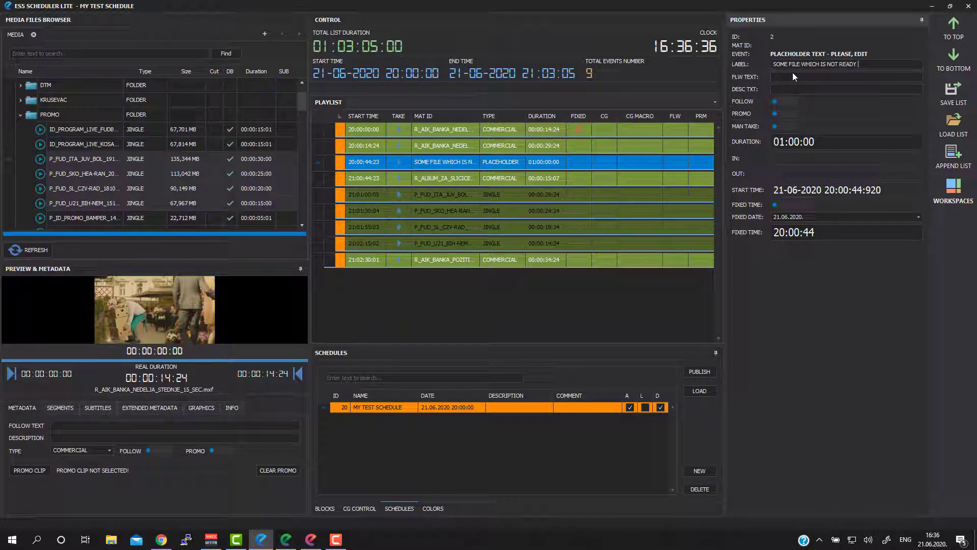
text(YET)
click(455, 227)
key(ctrl+Up)
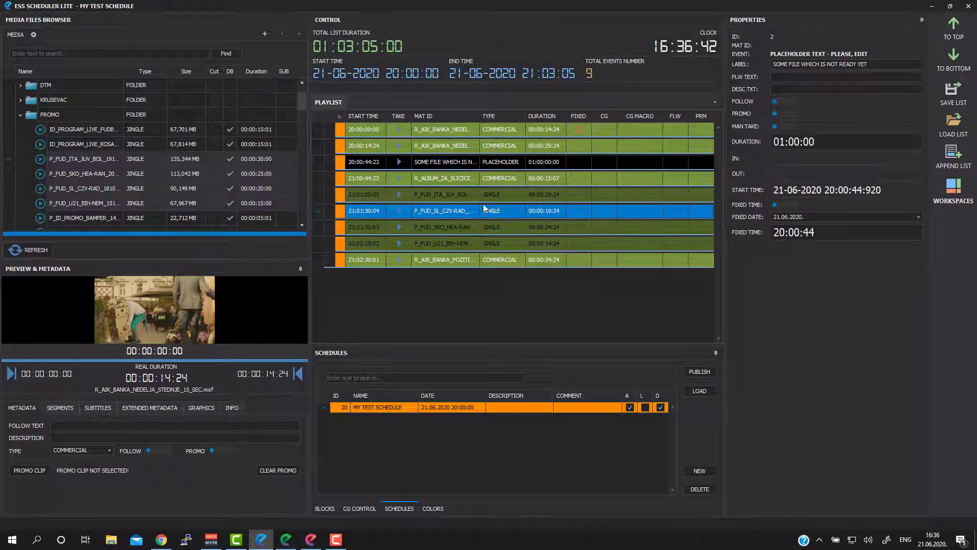
Turn on MAN TAKE for the 21:01:00 jingle, then glance at and minimize ELite Remote Control
click(442, 178)
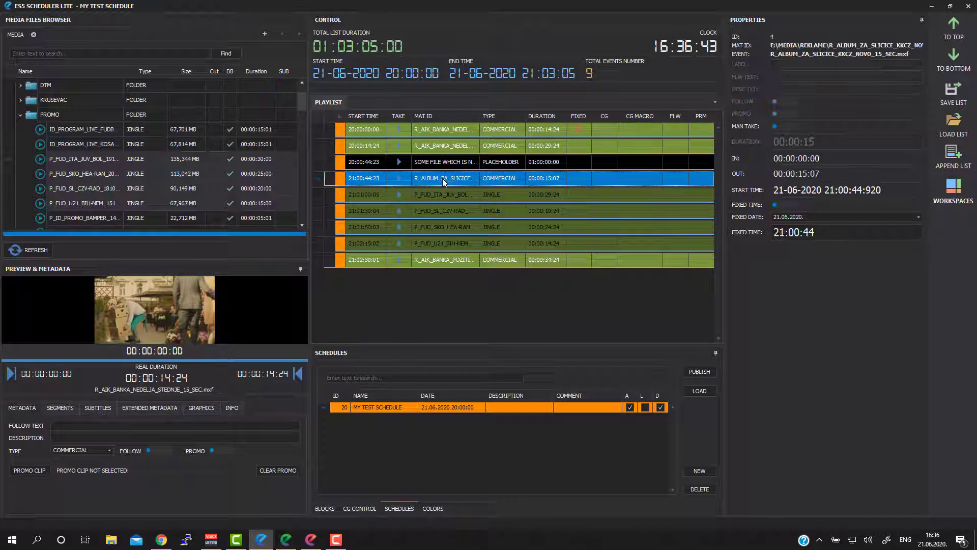
click(450, 210)
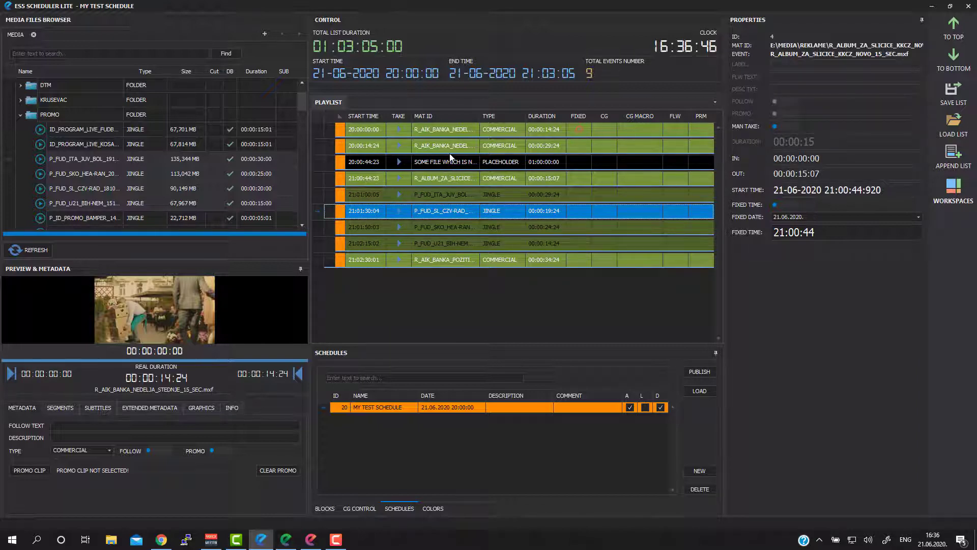
click(448, 178)
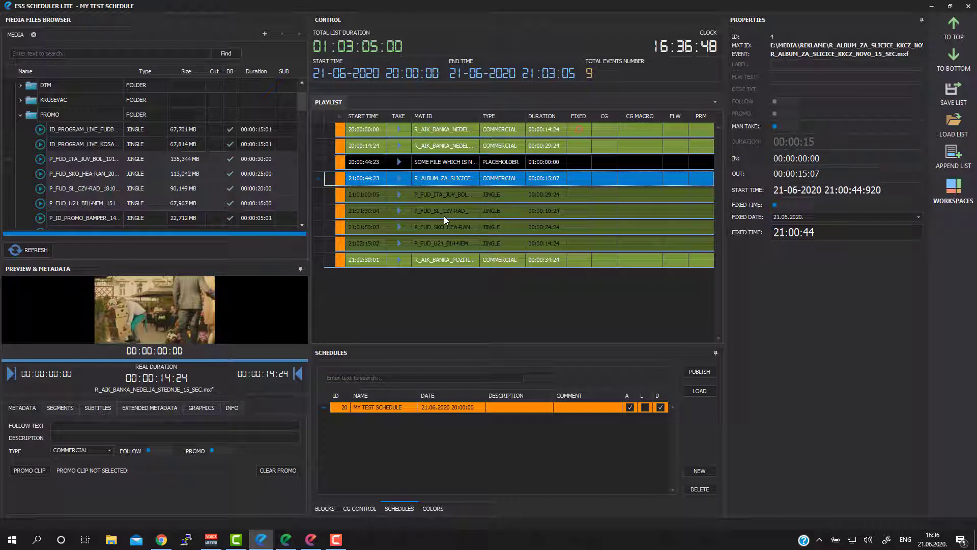
click(439, 145)
click(444, 196)
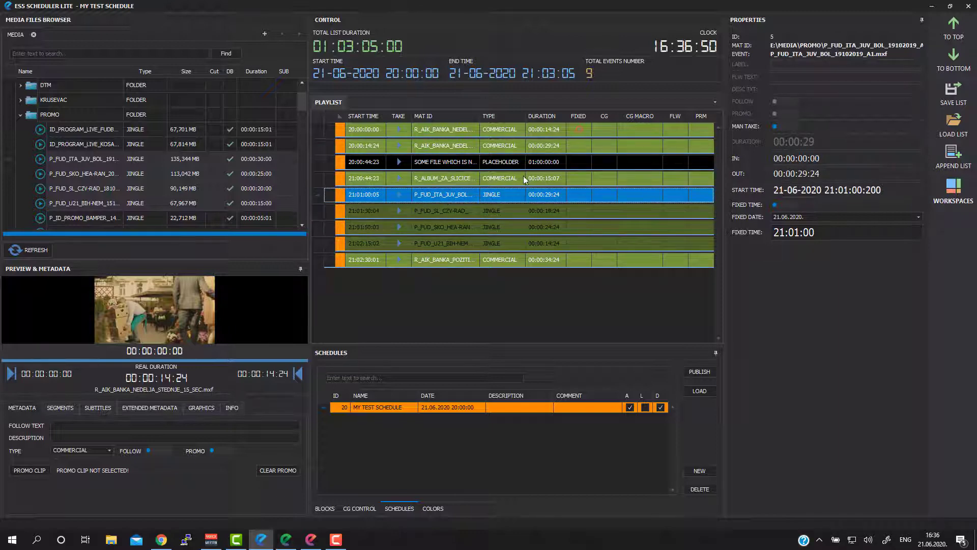
click(783, 127)
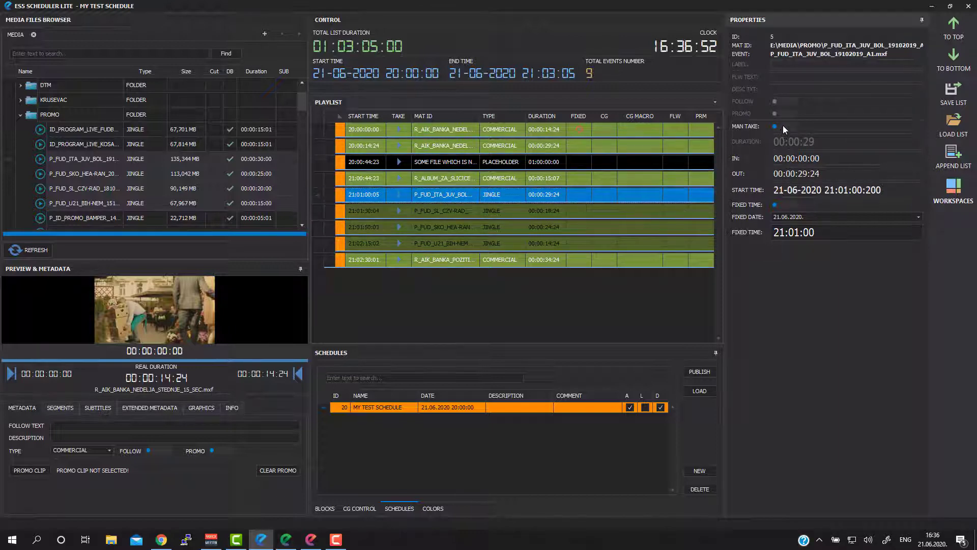
click(481, 248)
click(444, 199)
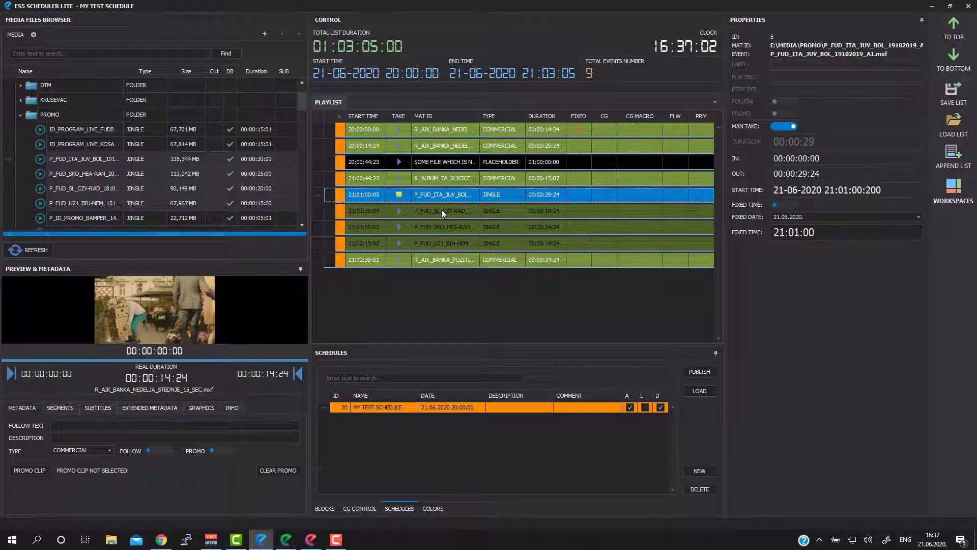
click(287, 539)
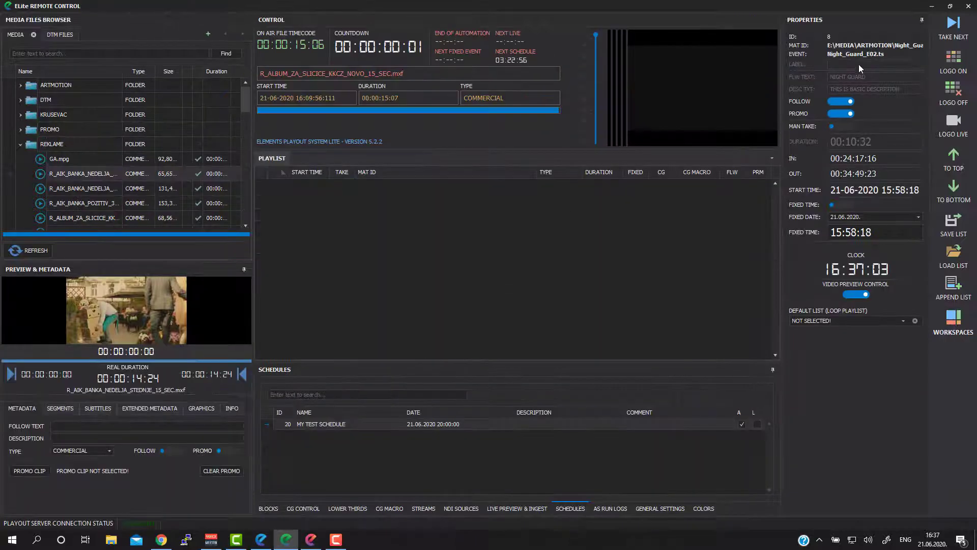
click(932, 6)
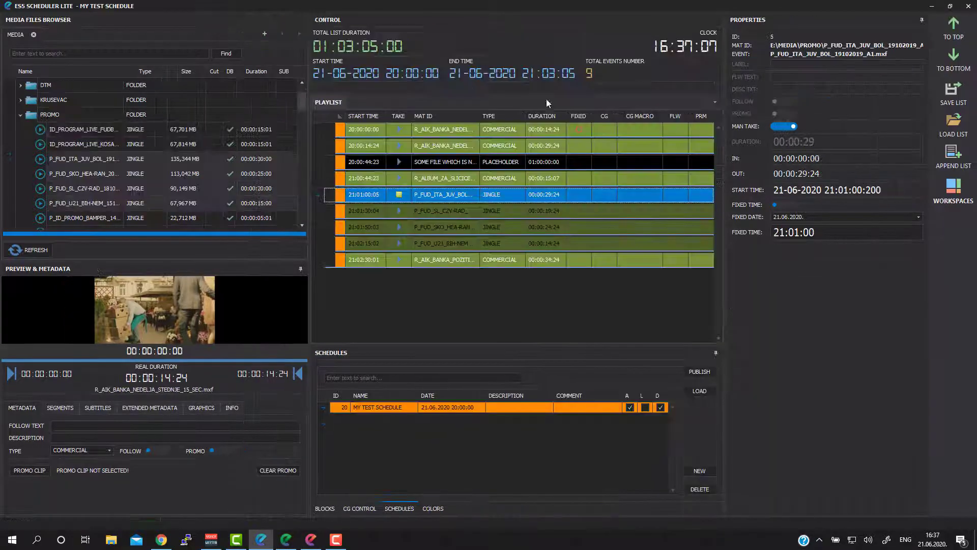
Insert a Live Source event after the 21:00:44 commercial
click(440, 230)
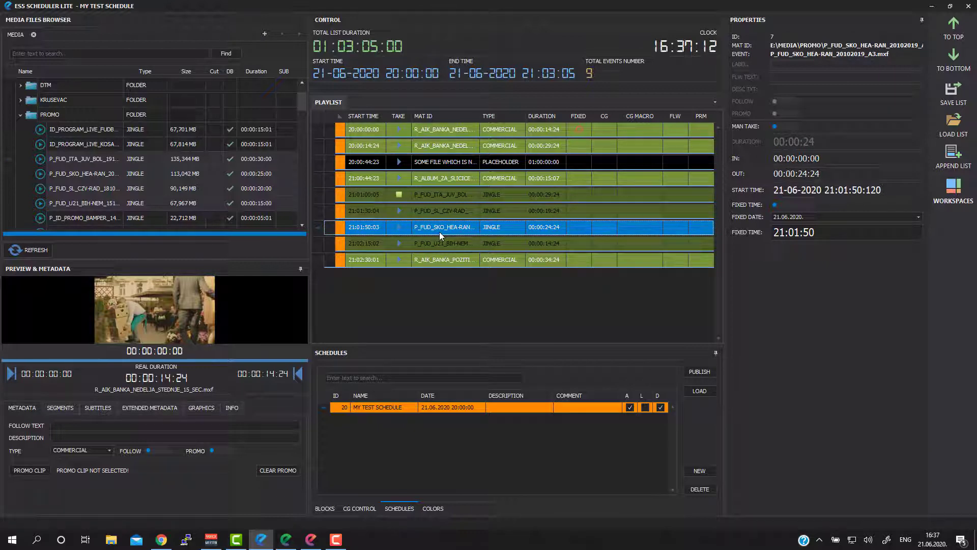
click(433, 211)
click(441, 195)
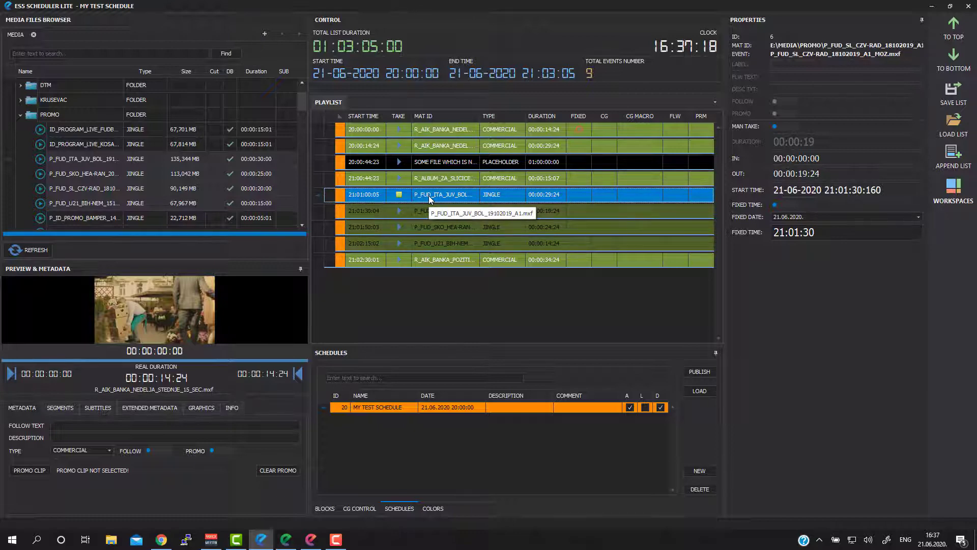
key(Down)
key(Down)
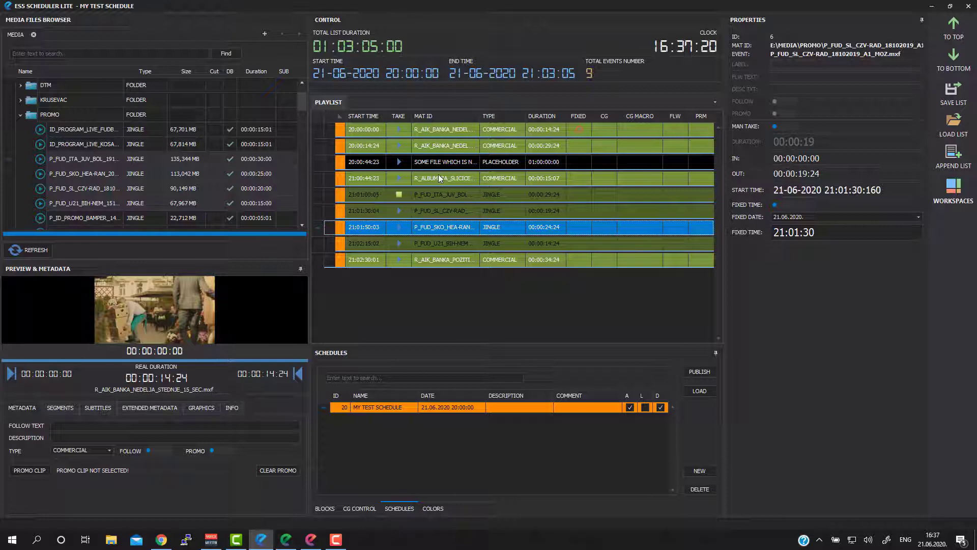
right_click(436, 177)
mouse_move(528, 301)
click(581, 304)
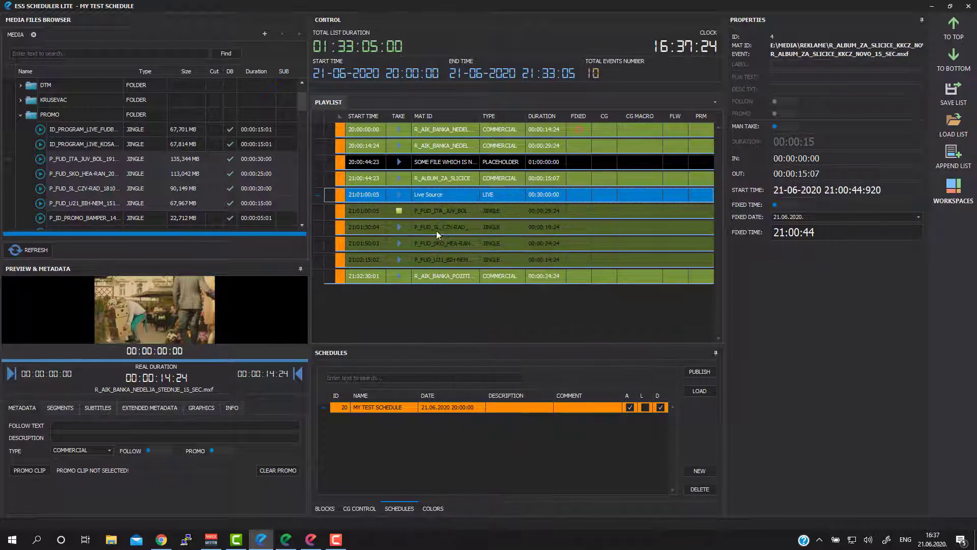
Set the Live Source event's duration to 00:45:00
click(440, 198)
double_click(804, 142)
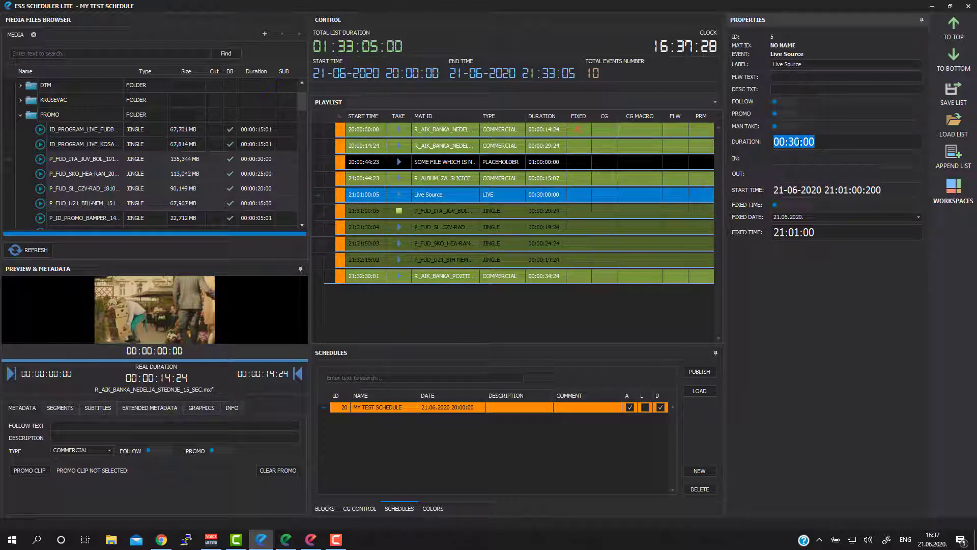
text(00:45:00)
key(Return)
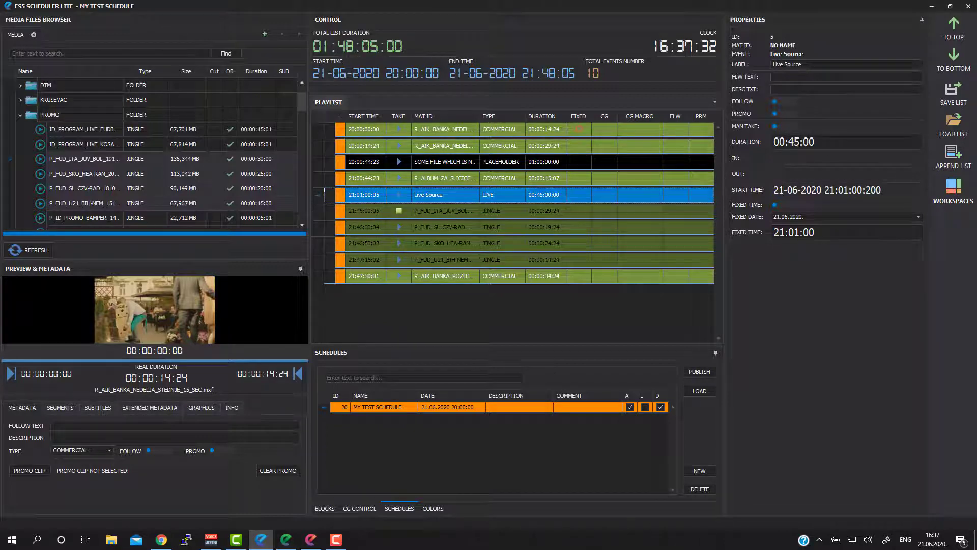
click(482, 260)
click(443, 195)
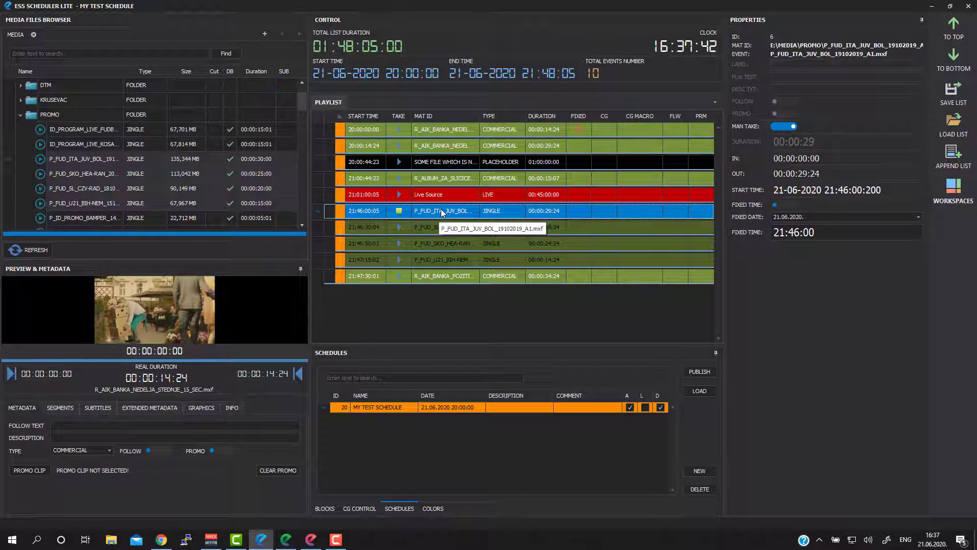
click(442, 244)
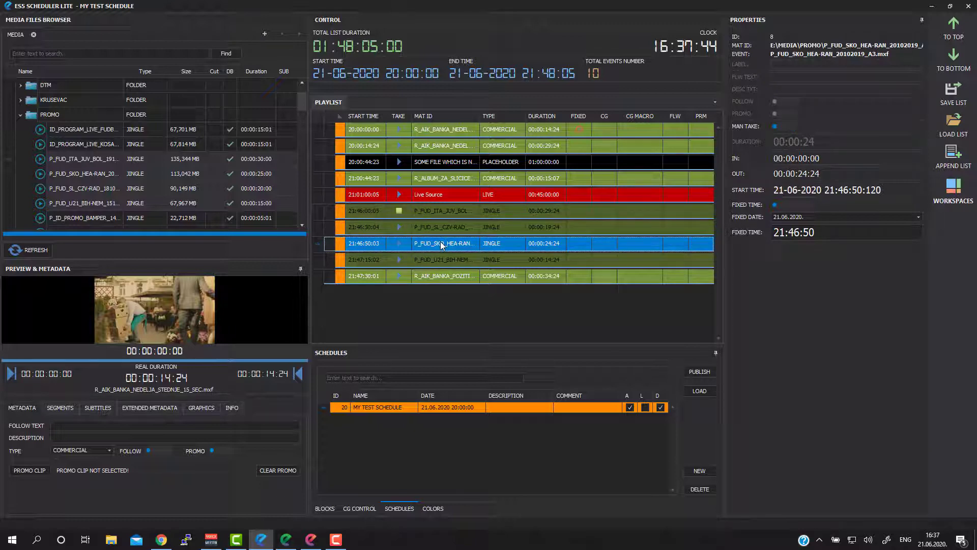